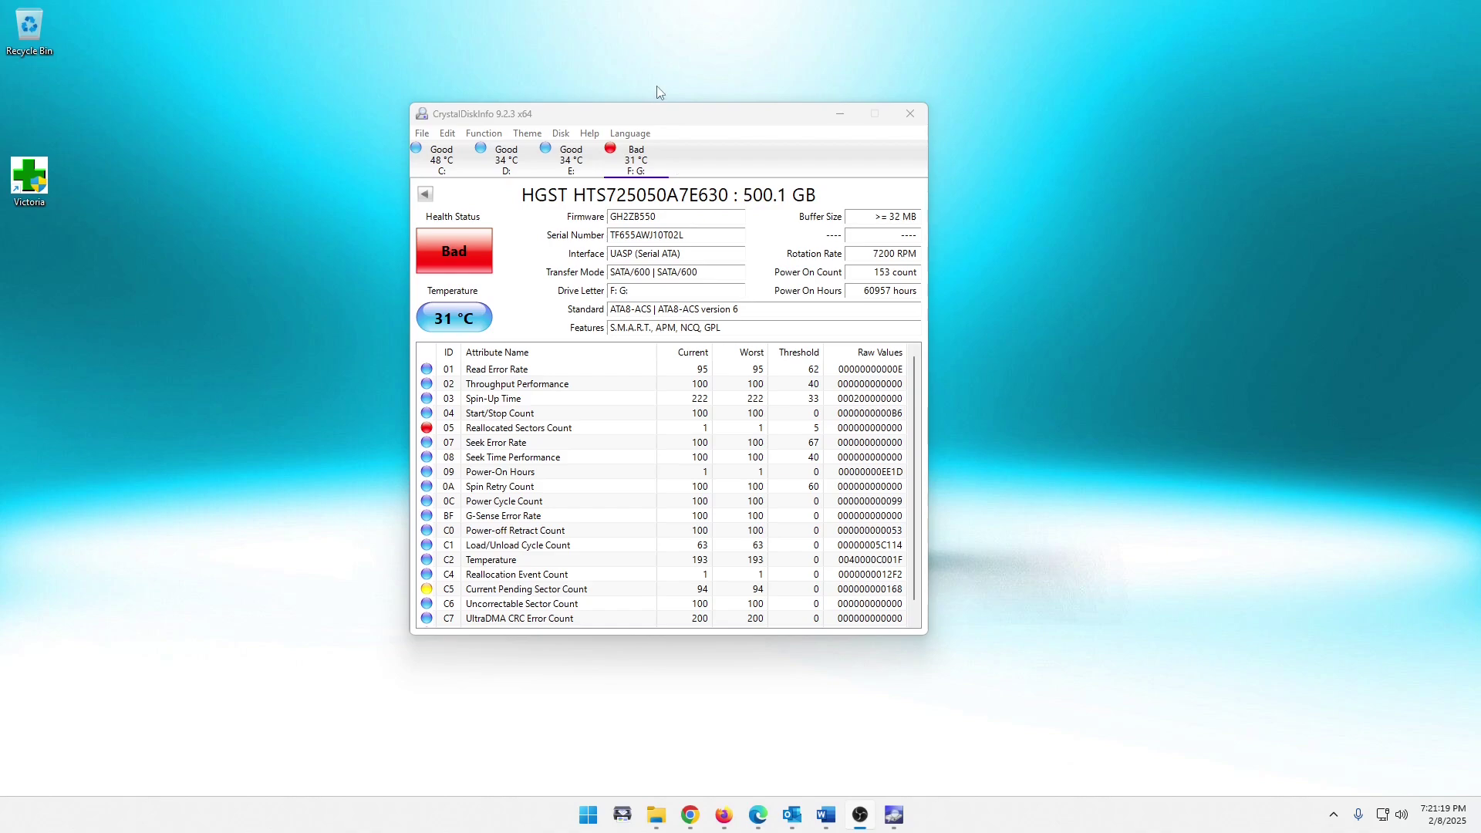
Inspect the failing HGST drive's details and health status in CrystalDiskInfo and close the program.
{"action": "left_click_drag", "start_coordinate": [671, 119], "coordinate": [638, 129]}
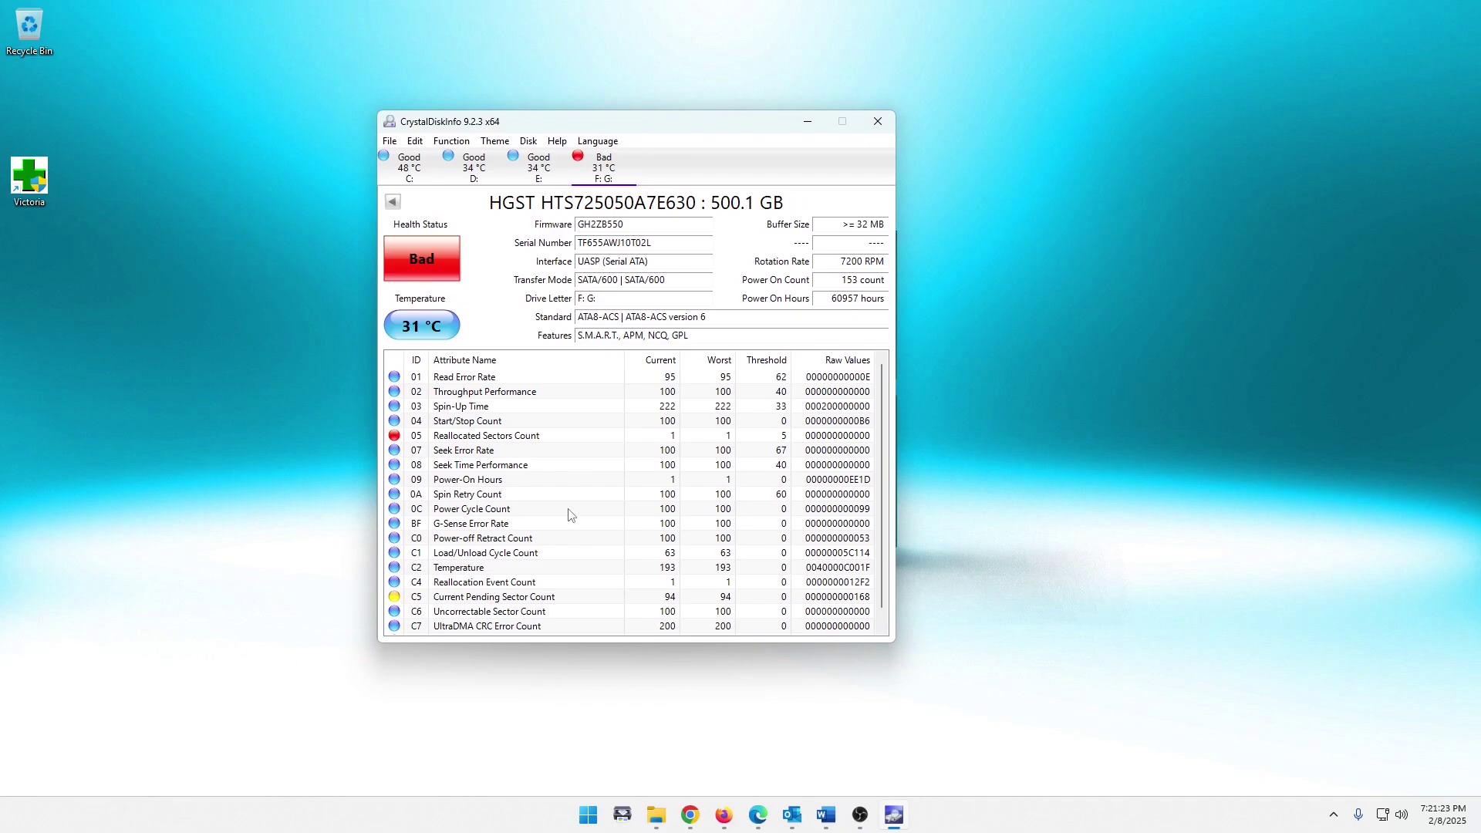
{"action": "left_click_drag", "start_coordinate": [655, 129], "coordinate": [651, 132]}
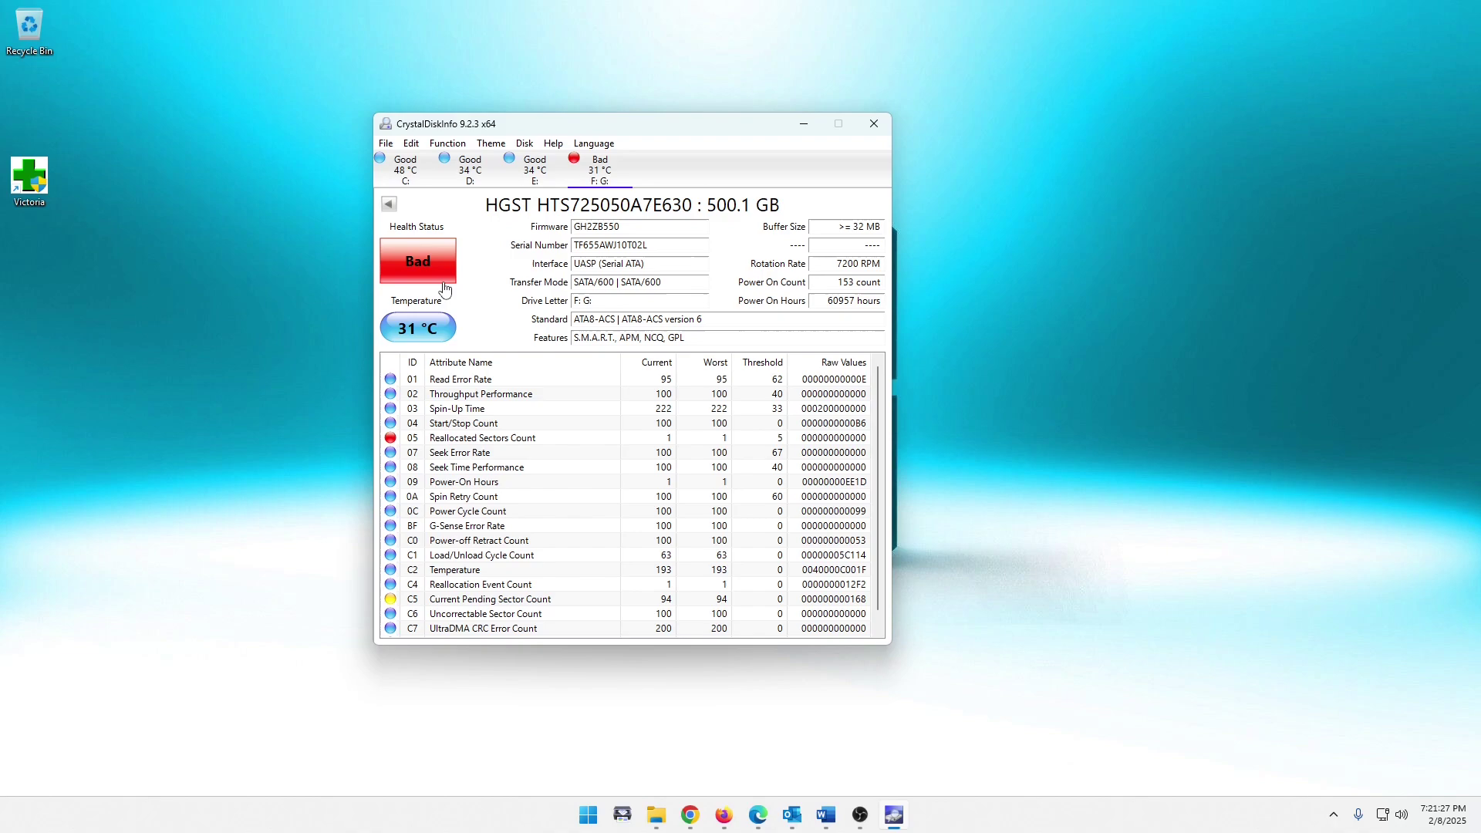
{"action": "mouse_move", "coordinate": [610, 171]}
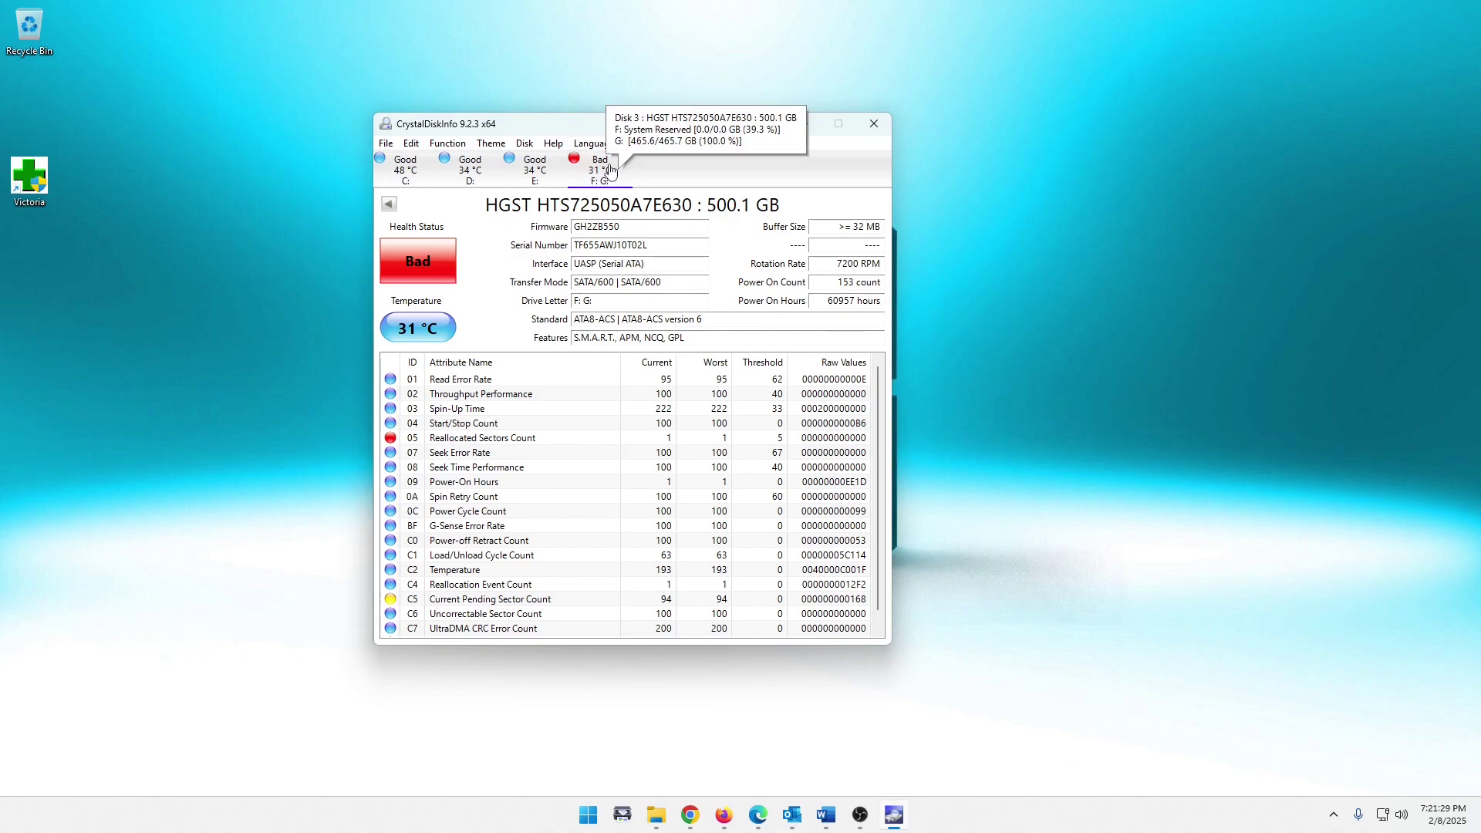
{"action": "left_click_drag", "start_coordinate": [703, 130], "coordinate": [699, 147]}
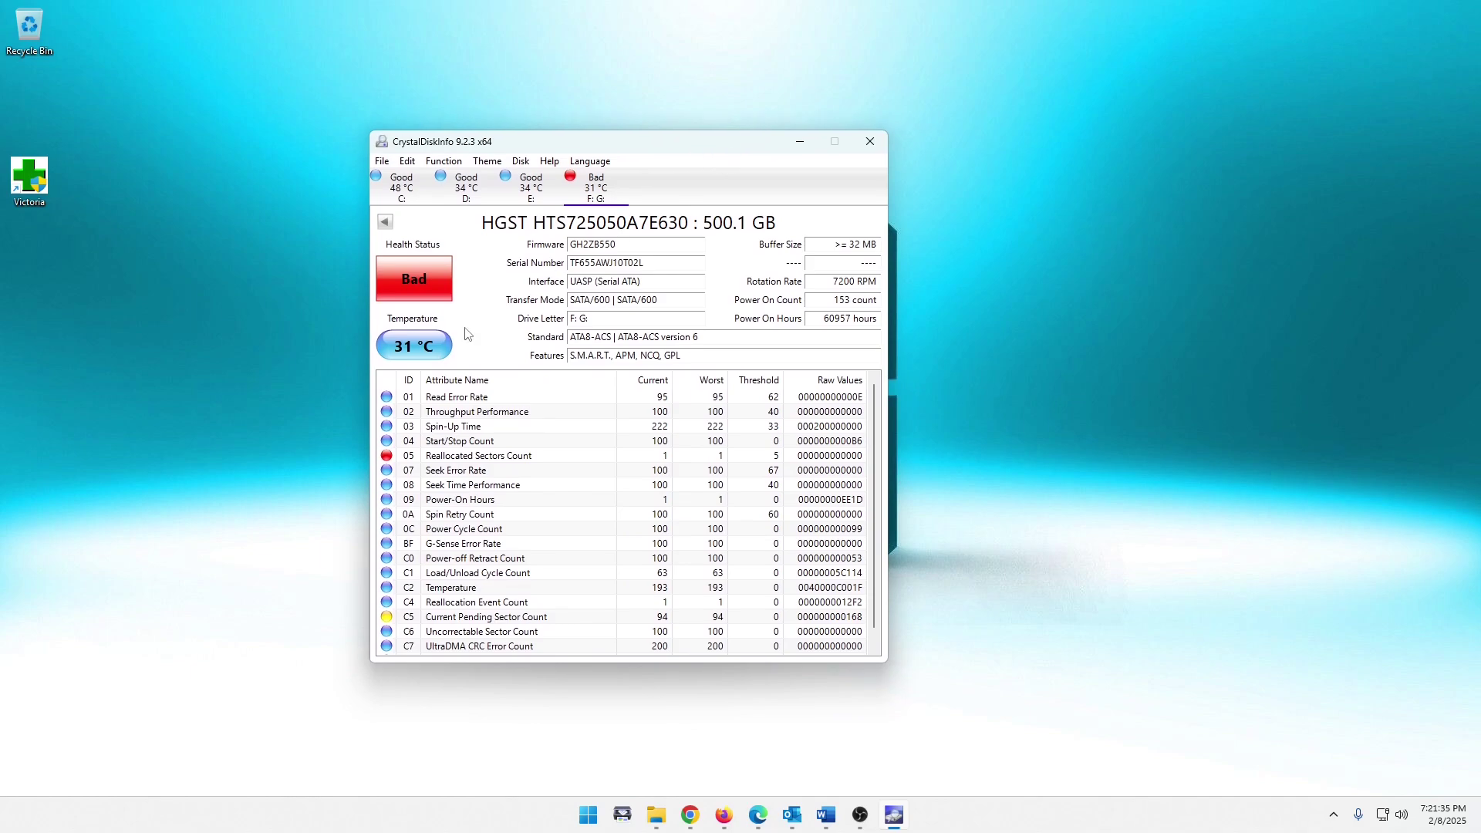
{"action": "mouse_move", "coordinate": [413, 281]}
{"action": "left_click_drag", "start_coordinate": [669, 145], "coordinate": [672, 141]}
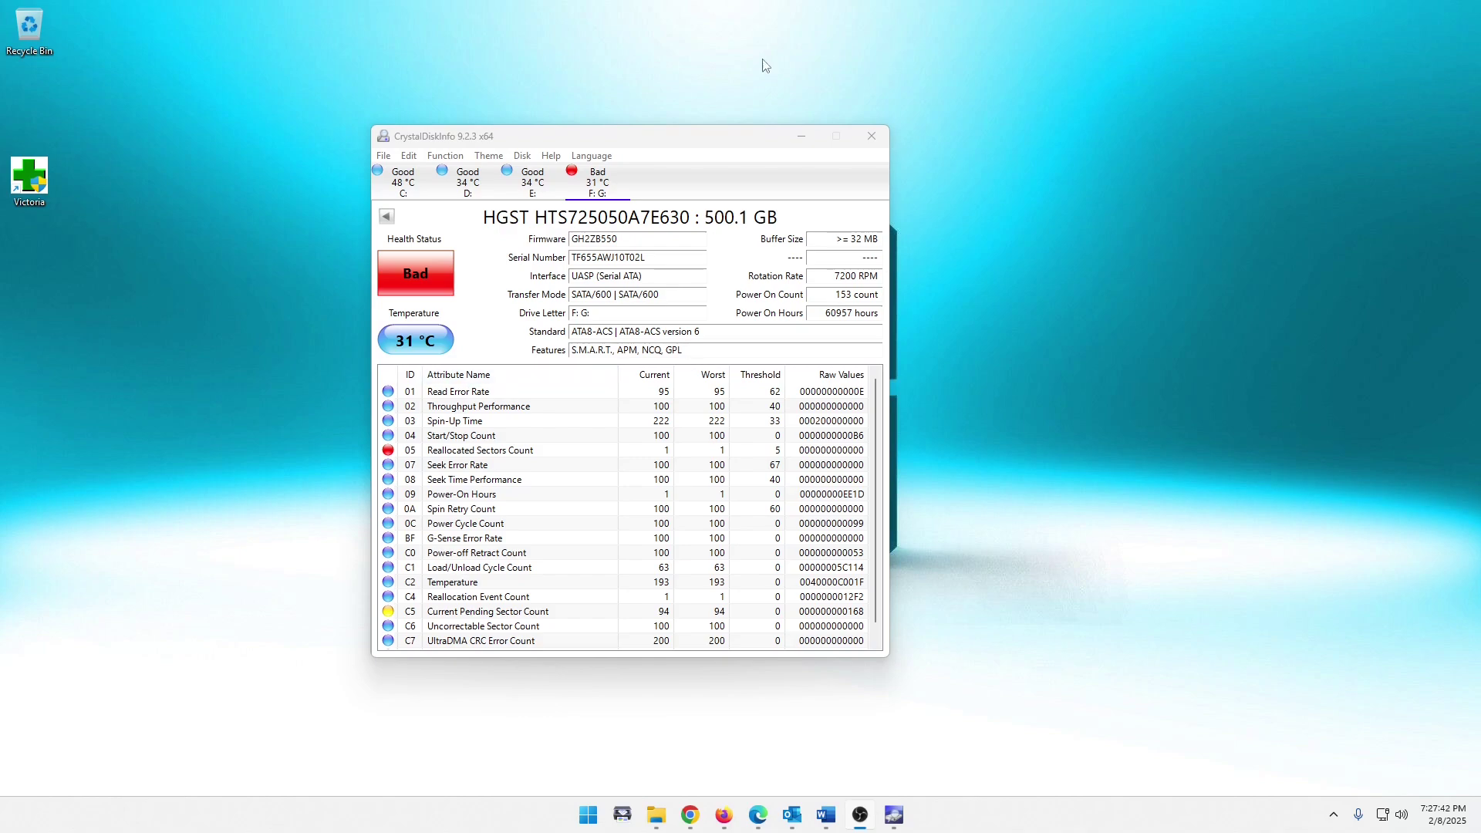
{"action": "left_click", "coordinate": [872, 138]}
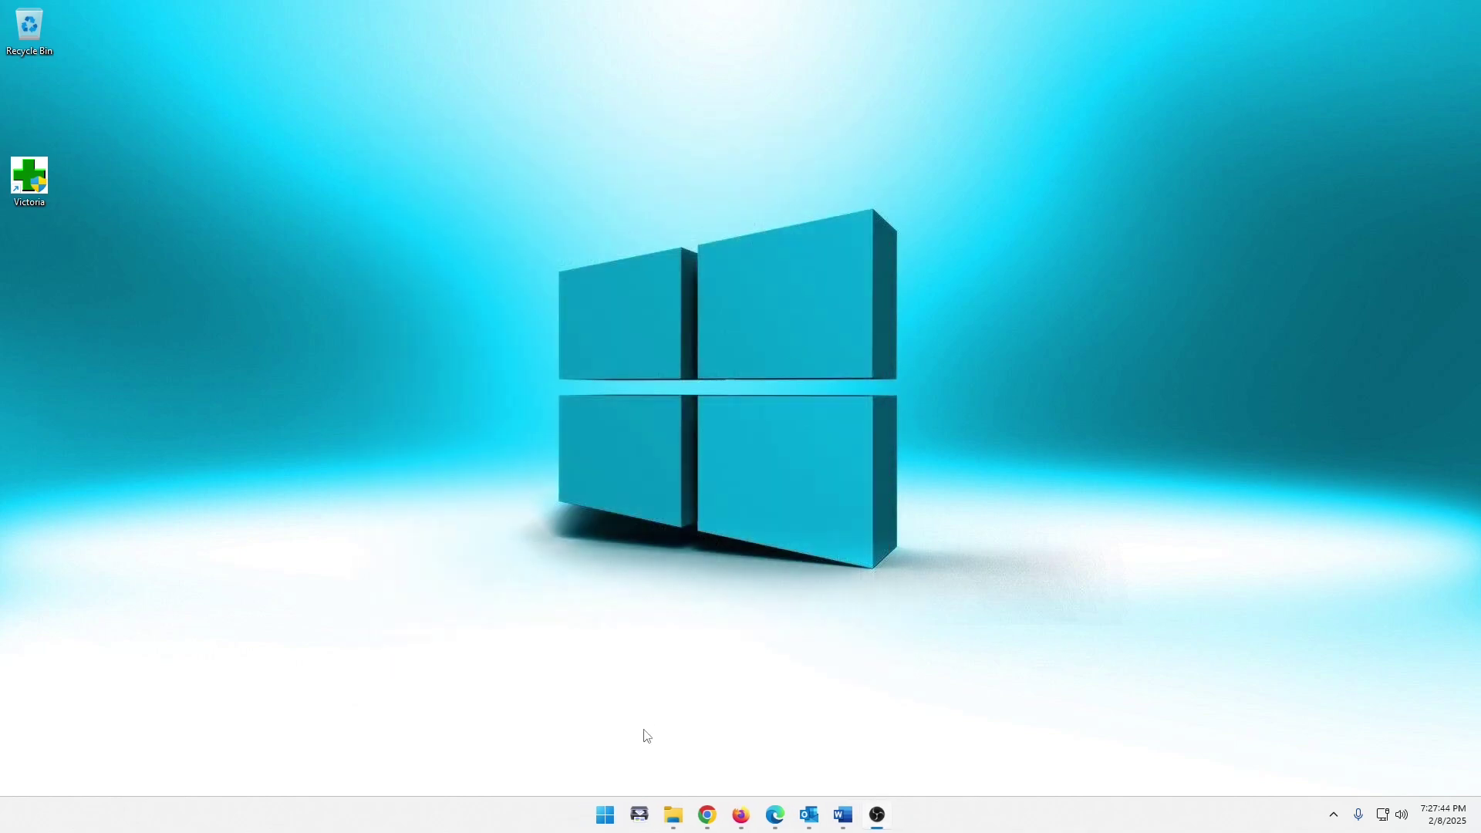
Switch to File Explorer, check the contents of the G: drive, and minimise the window.
{"action": "left_click", "coordinate": [672, 816]}
{"action": "left_click_drag", "start_coordinate": [258, 79], "coordinate": [813, 132]}
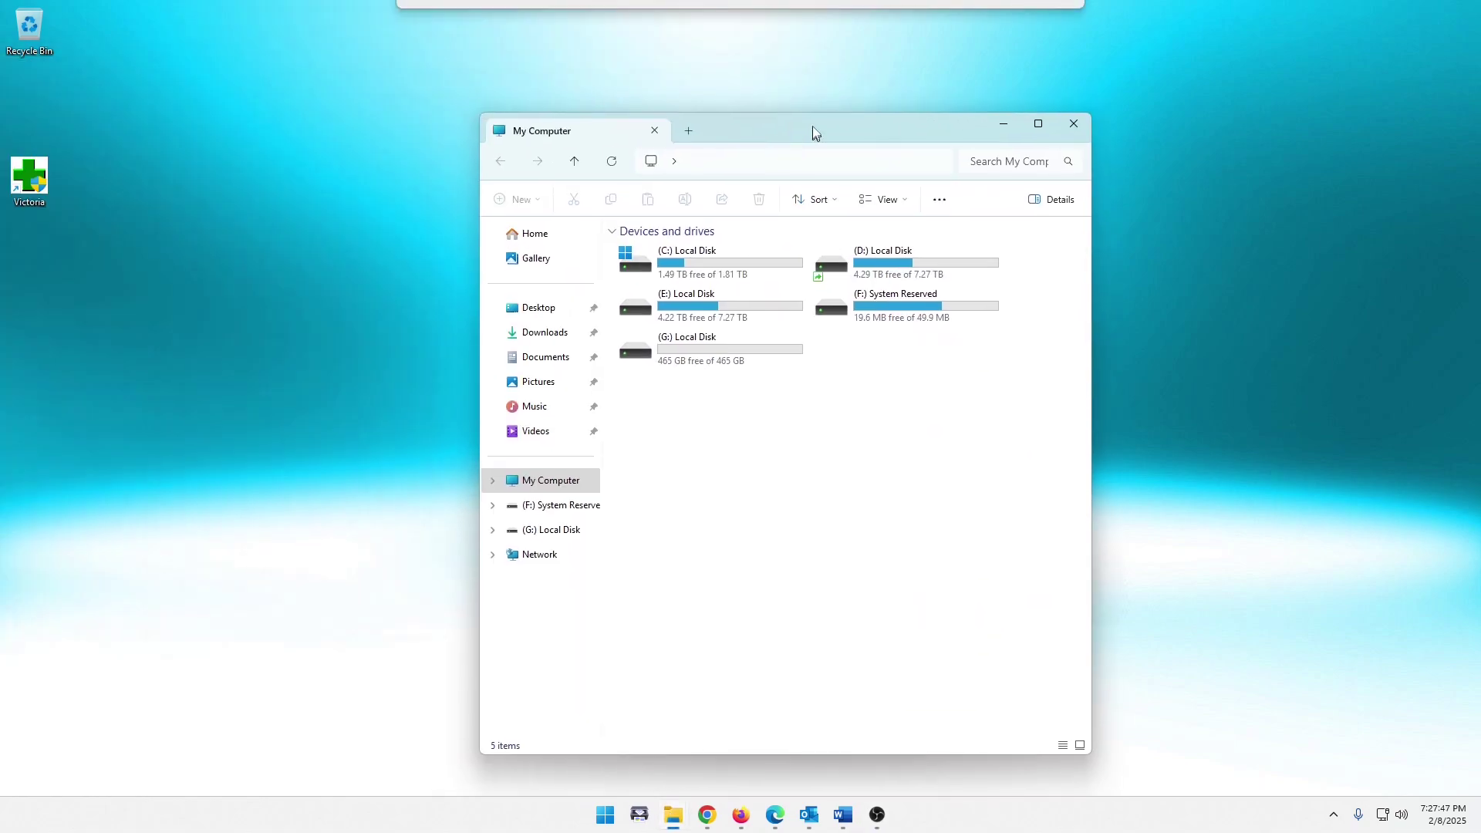
{"action": "double_click", "coordinate": [702, 356]}
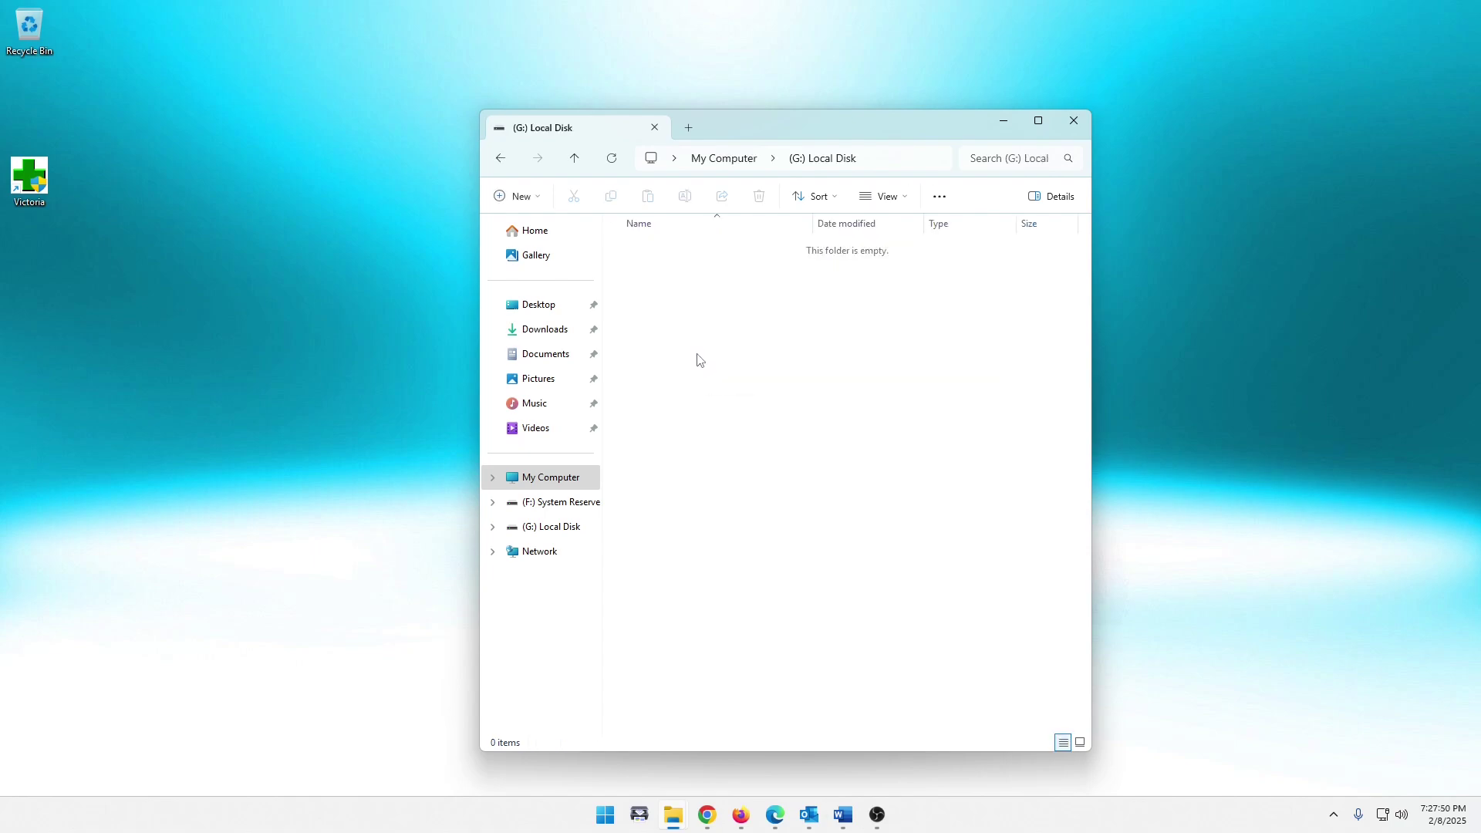
{"action": "left_click", "coordinate": [502, 160]}
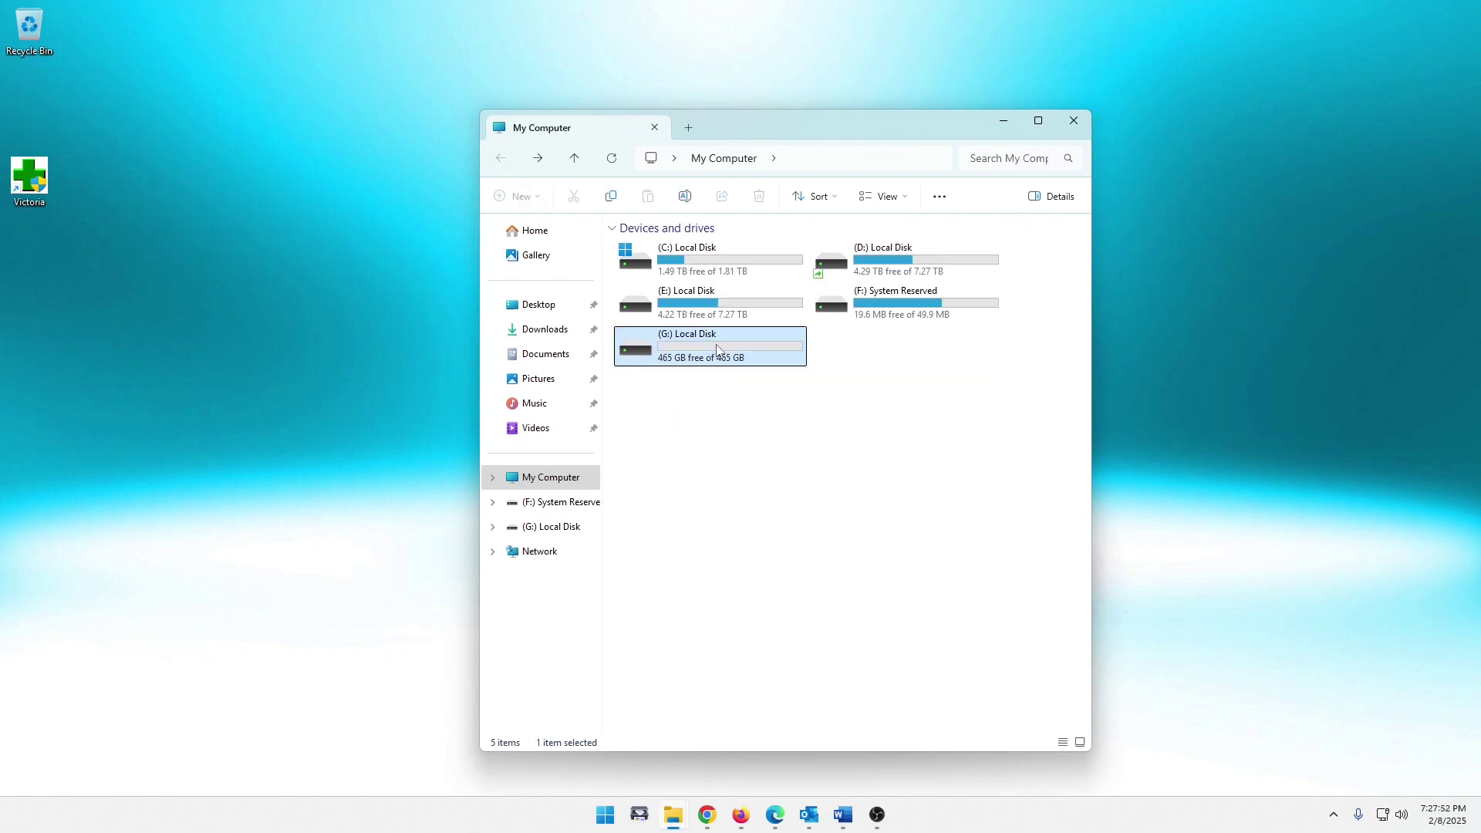
{"action": "double_click", "coordinate": [717, 349]}
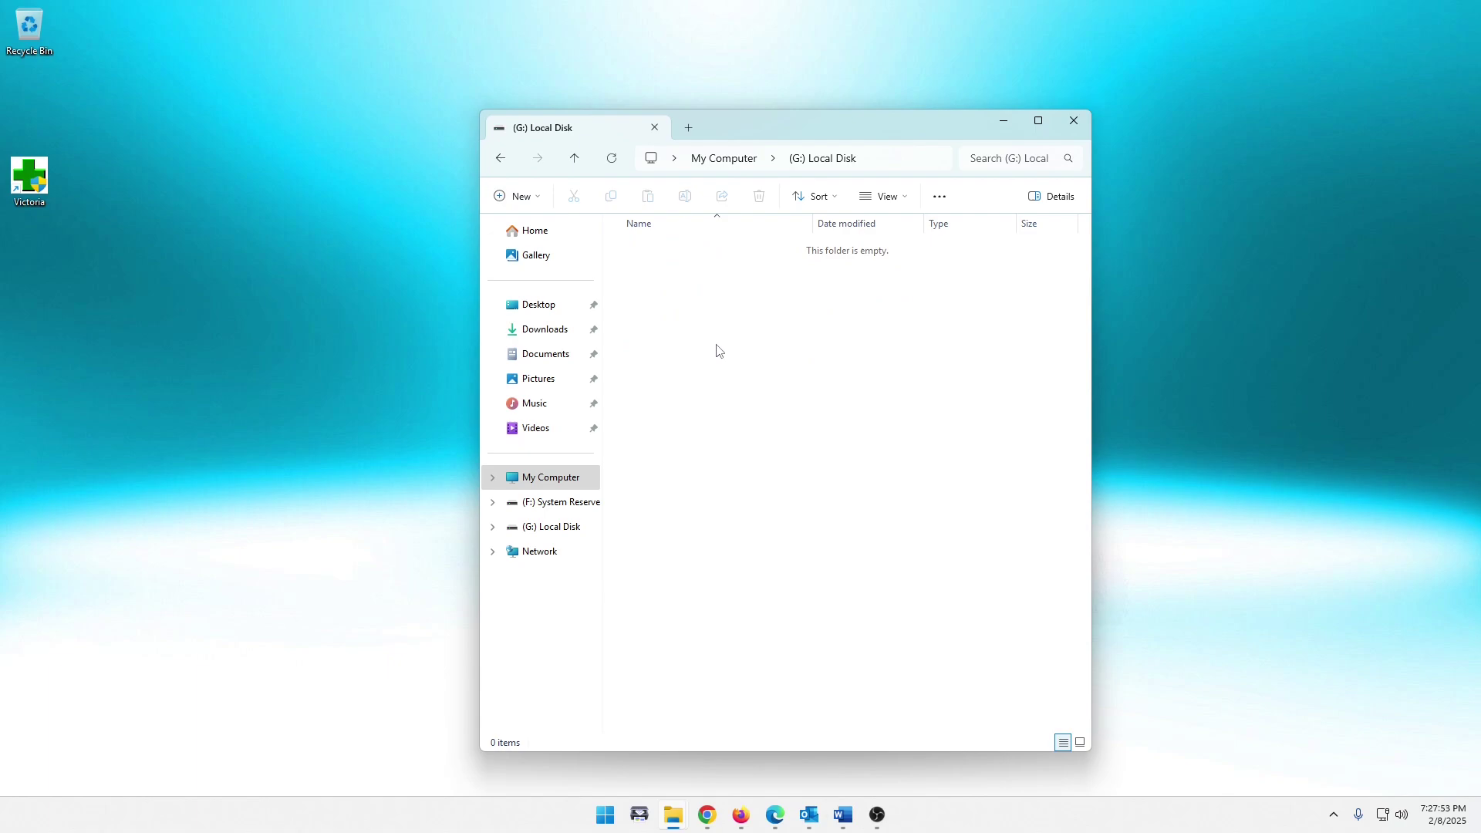
{"action": "left_click", "coordinate": [501, 157]}
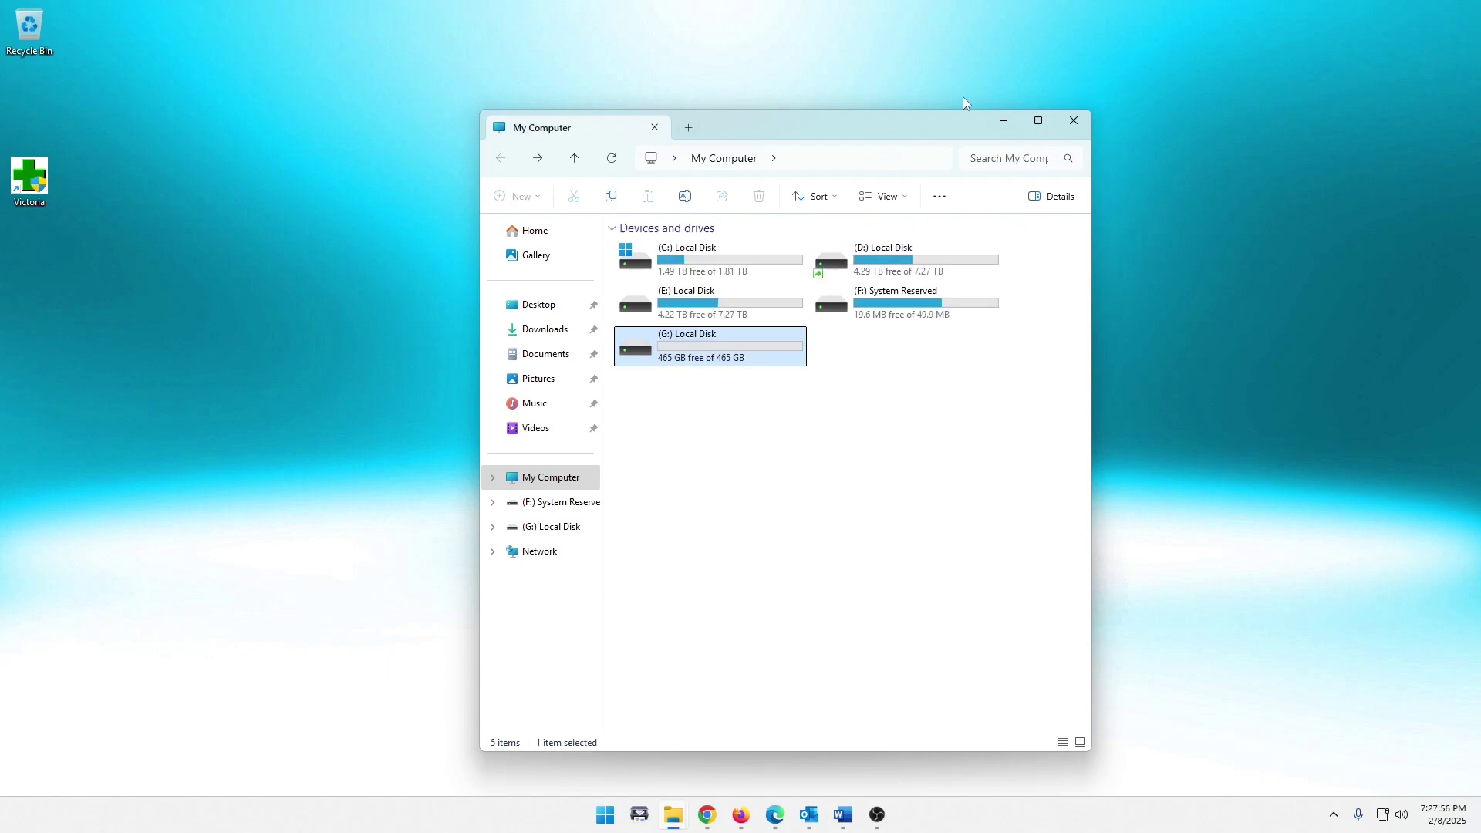
{"action": "left_click", "coordinate": [1003, 119]}
Open Command Prompt as administrator and enlarge its window to fill most of the desktop.
{"action": "left_click", "coordinate": [604, 814]}
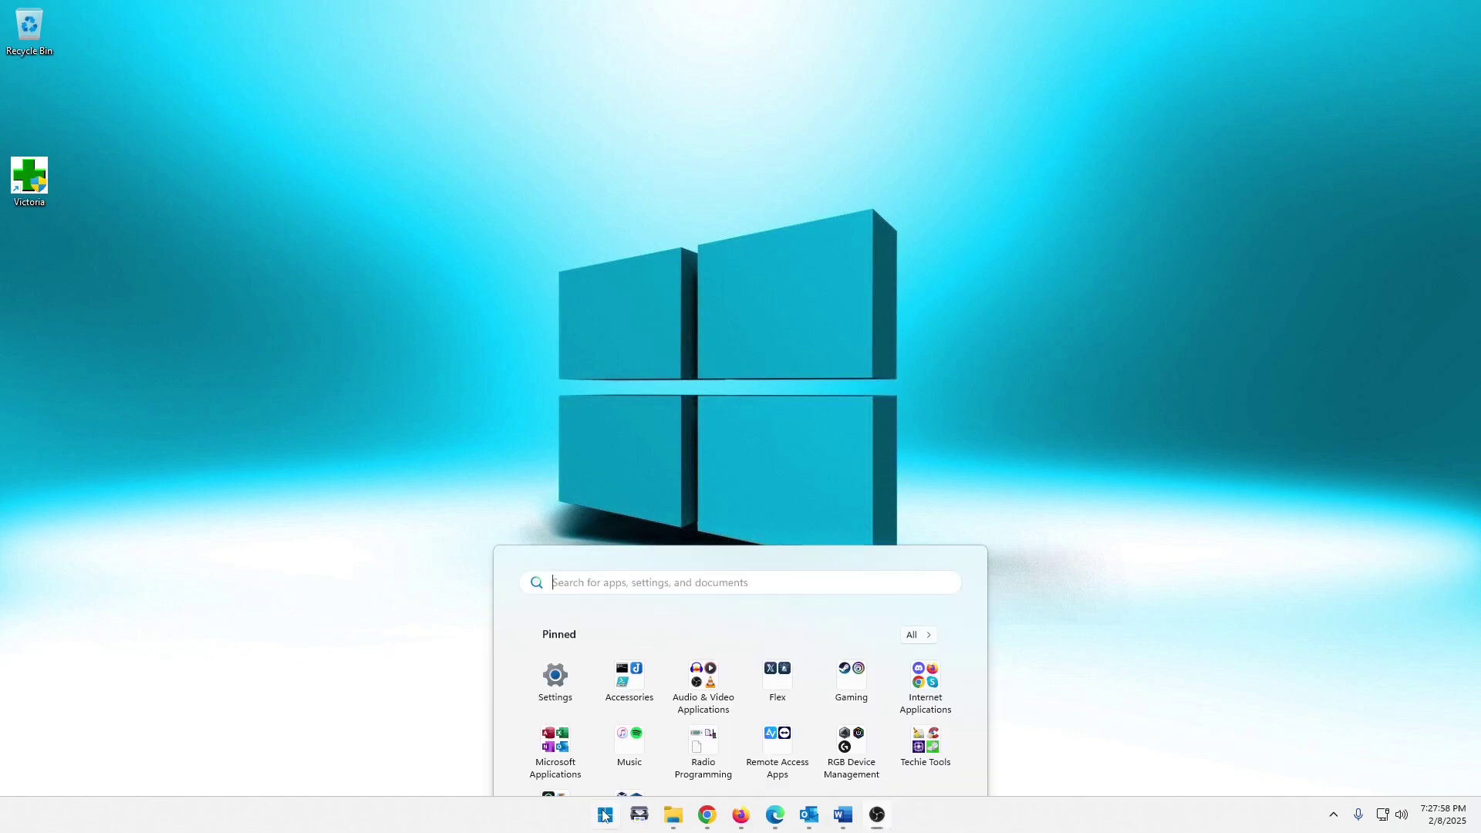
{"action": "type", "text": "cmd"}
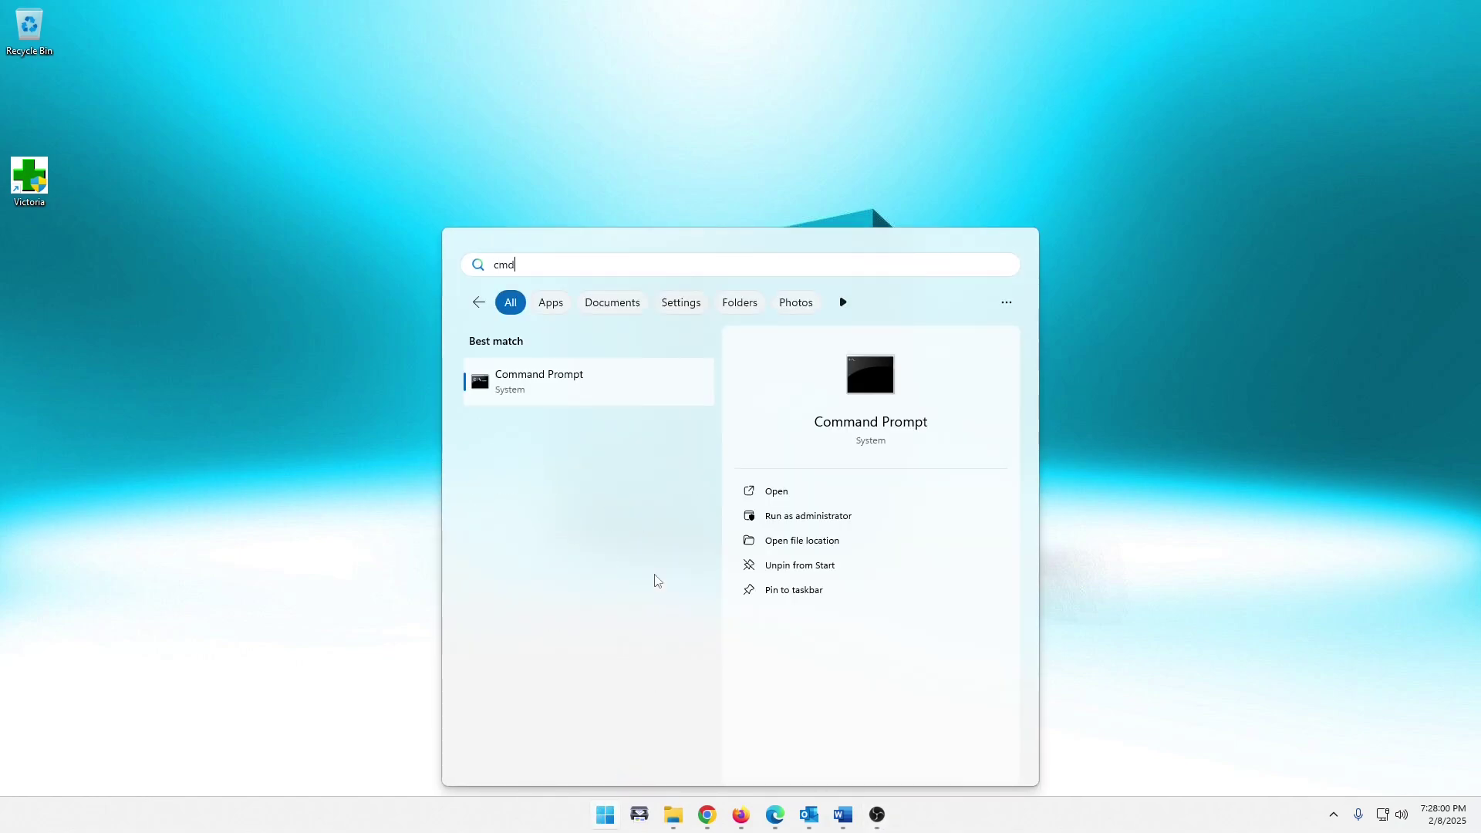
{"action": "left_click", "coordinate": [568, 378], "text": "ctrl+shift"}
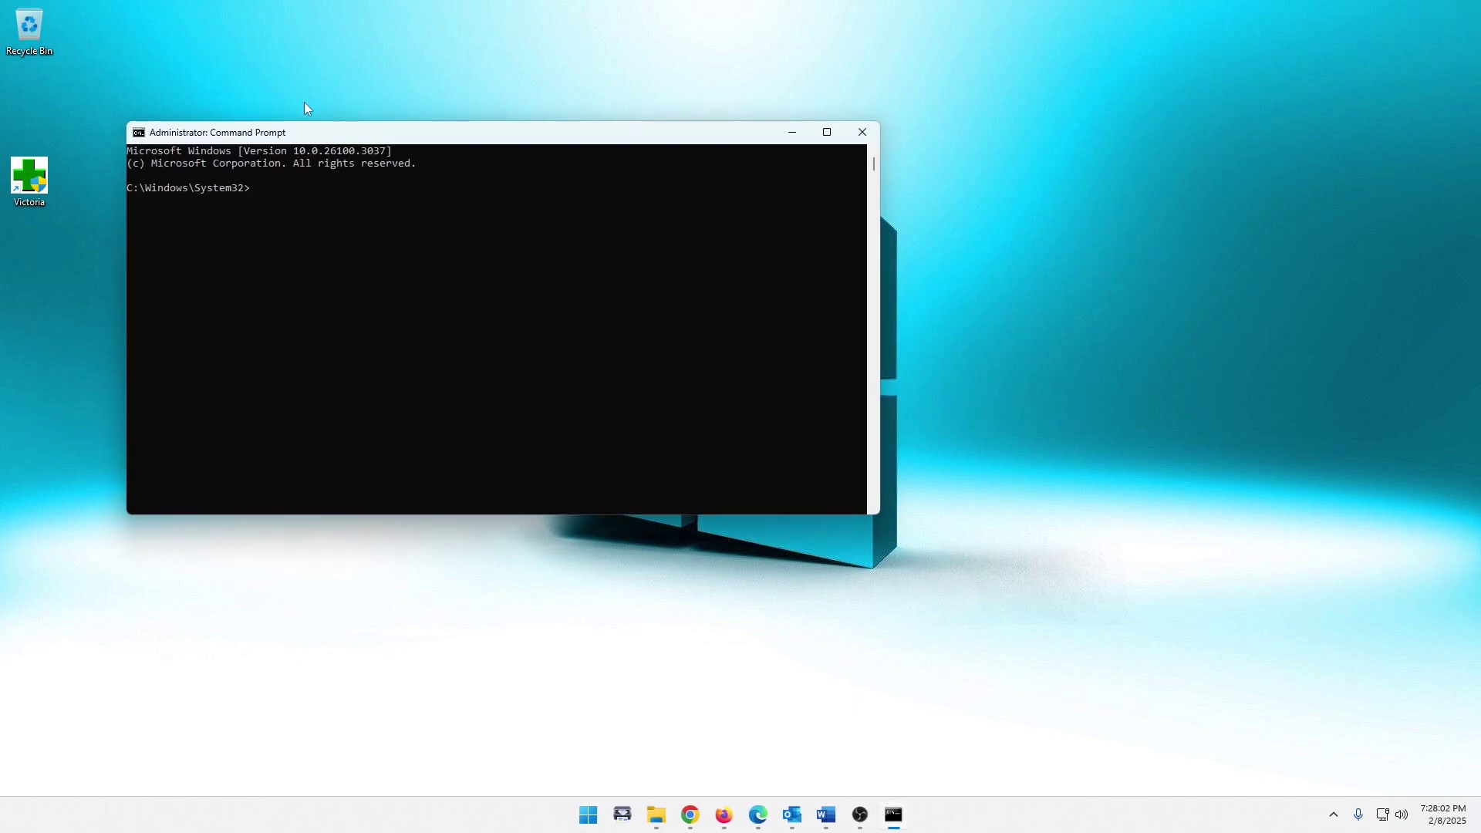
{"action": "left_click_drag", "start_coordinate": [201, 135], "coordinate": [171, 44]}
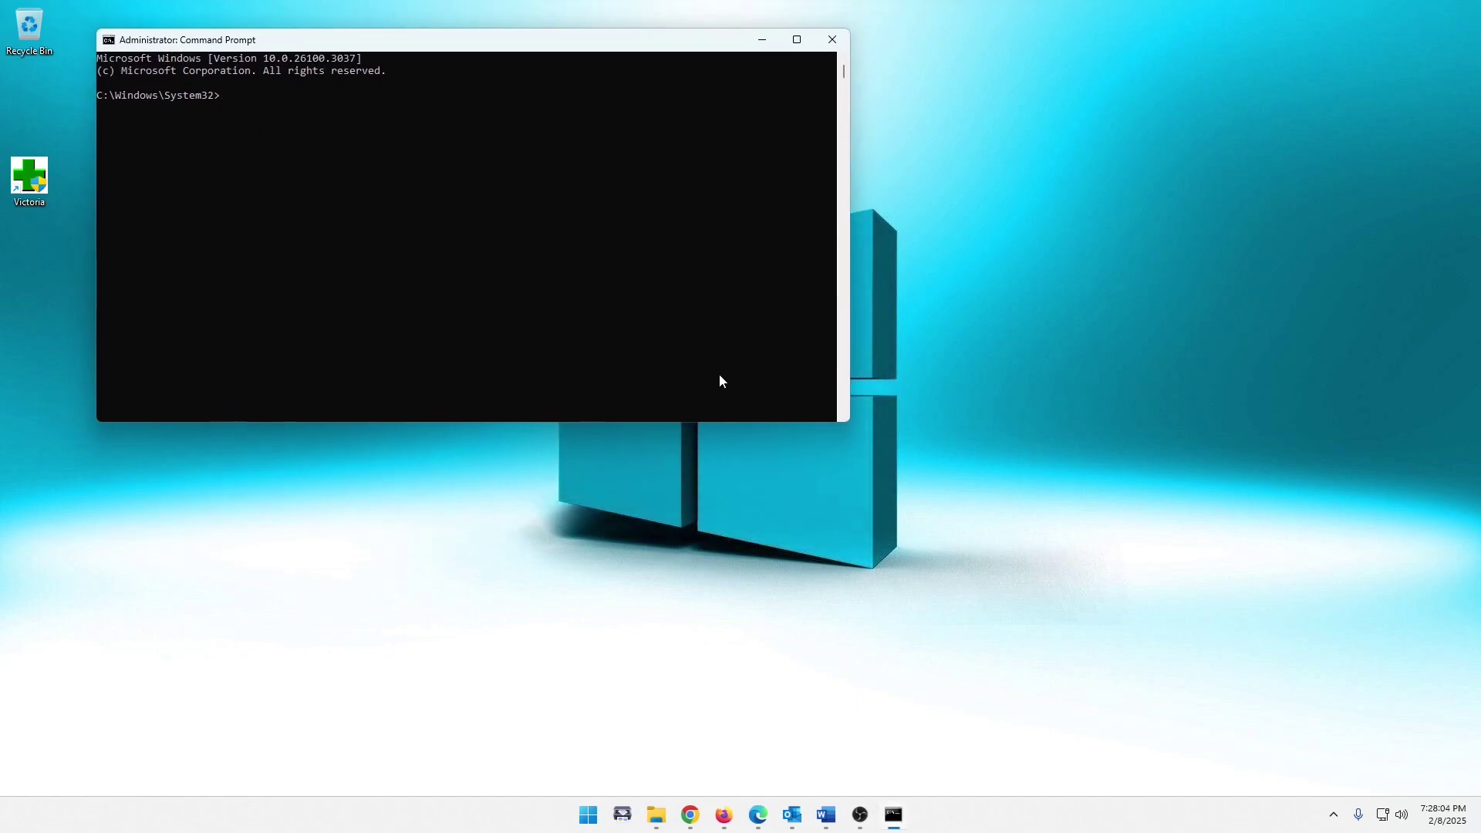
{"action": "left_click_drag", "start_coordinate": [846, 424], "coordinate": [1396, 757]}
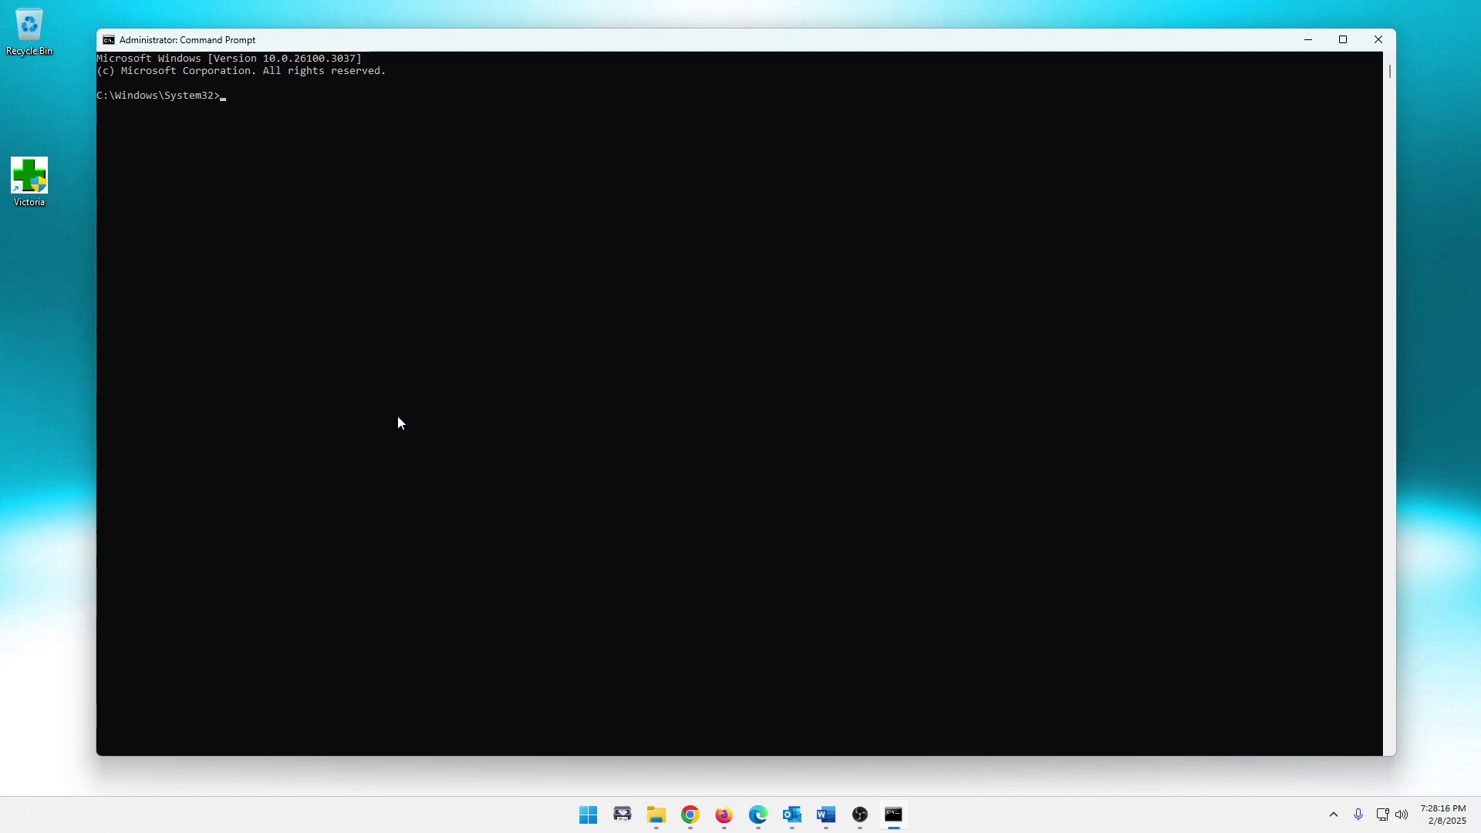
Switch the prompt to the G: drive and list its directory on a cleared screen.
{"action": "type", "text": "g:"}
{"action": "key", "text": "Return"}
{"action": "type", "text": "cls"}
{"action": "key", "text": "Return"}
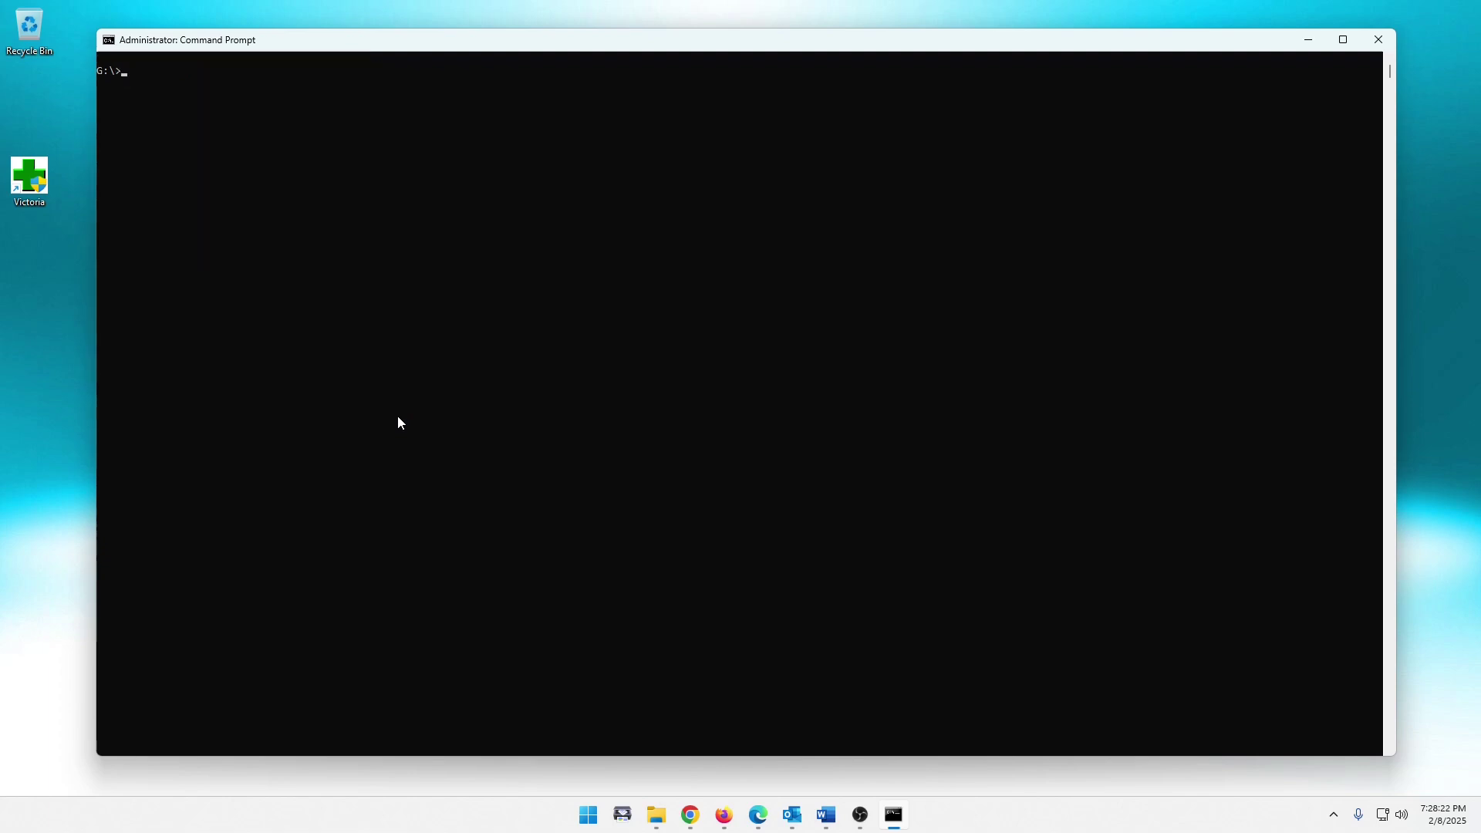
{"action": "type", "text": "dir"}
{"action": "key", "text": "Return"}
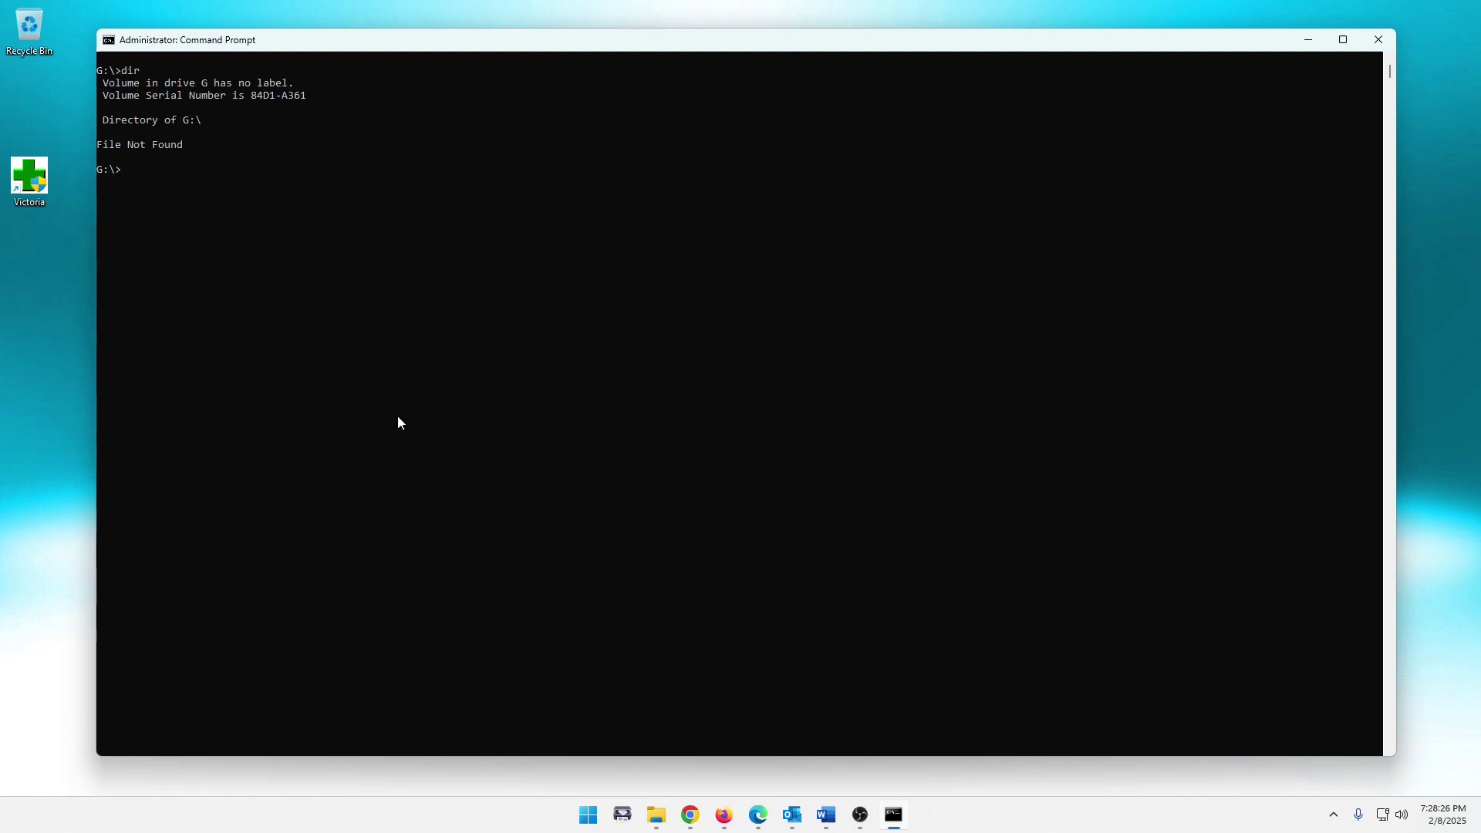
{"action": "type", "text": "s"}
{"action": "type", "text": "fc "}
{"action": "type", "text": "/"}
{"action": "type", "text": "scannow"}
{"action": "key", "text": "BackSpace"}
{"action": "key", "text": "BackSpace"}
{"action": "key", "text": "BackSpace"}
{"action": "key", "text": "BackSpace"}
{"action": "key", "text": "BackSpace"}
{"action": "key", "text": "BackSpace"}
{"action": "key", "text": "BackSpace"}
{"action": "key", "text": "BackSpace"}
{"action": "key", "text": "BackSpace"}
{"action": "key", "text": "BackSpace"}
{"action": "key", "text": "BackSpace"}
Run chkdsk /r on the G: drive and agree to force a dismount of the volume.
{"action": "type", "text": "chkdsk"}
{"action": "type", "text": "/f"}
{"action": "key", "text": "BackSpace"}
{"action": "type", "text": "r"}
{"action": "left_click", "coordinate": [317, 220]}
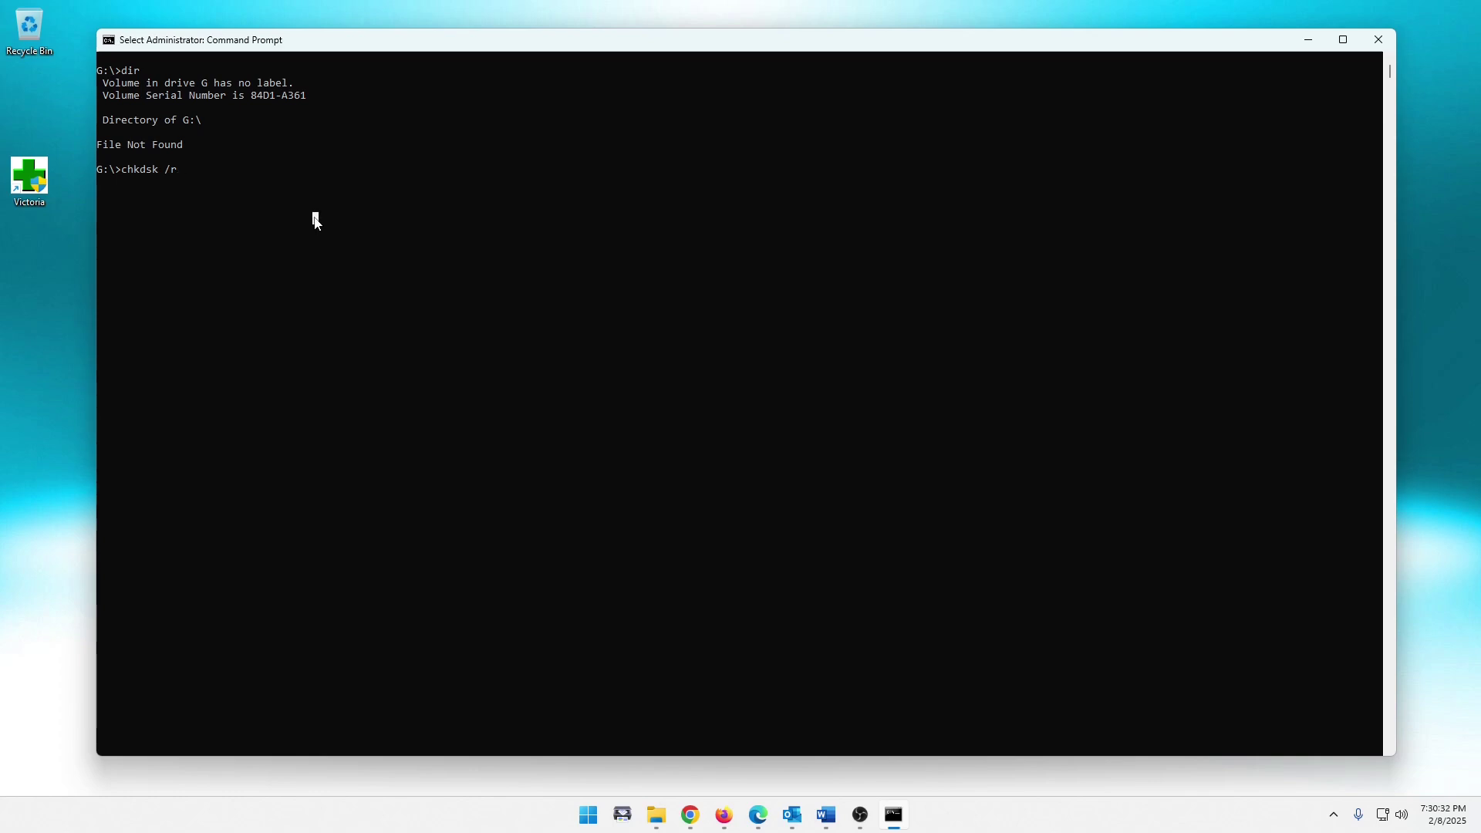
{"action": "key", "text": "Escape"}
{"action": "key", "text": "Return"}
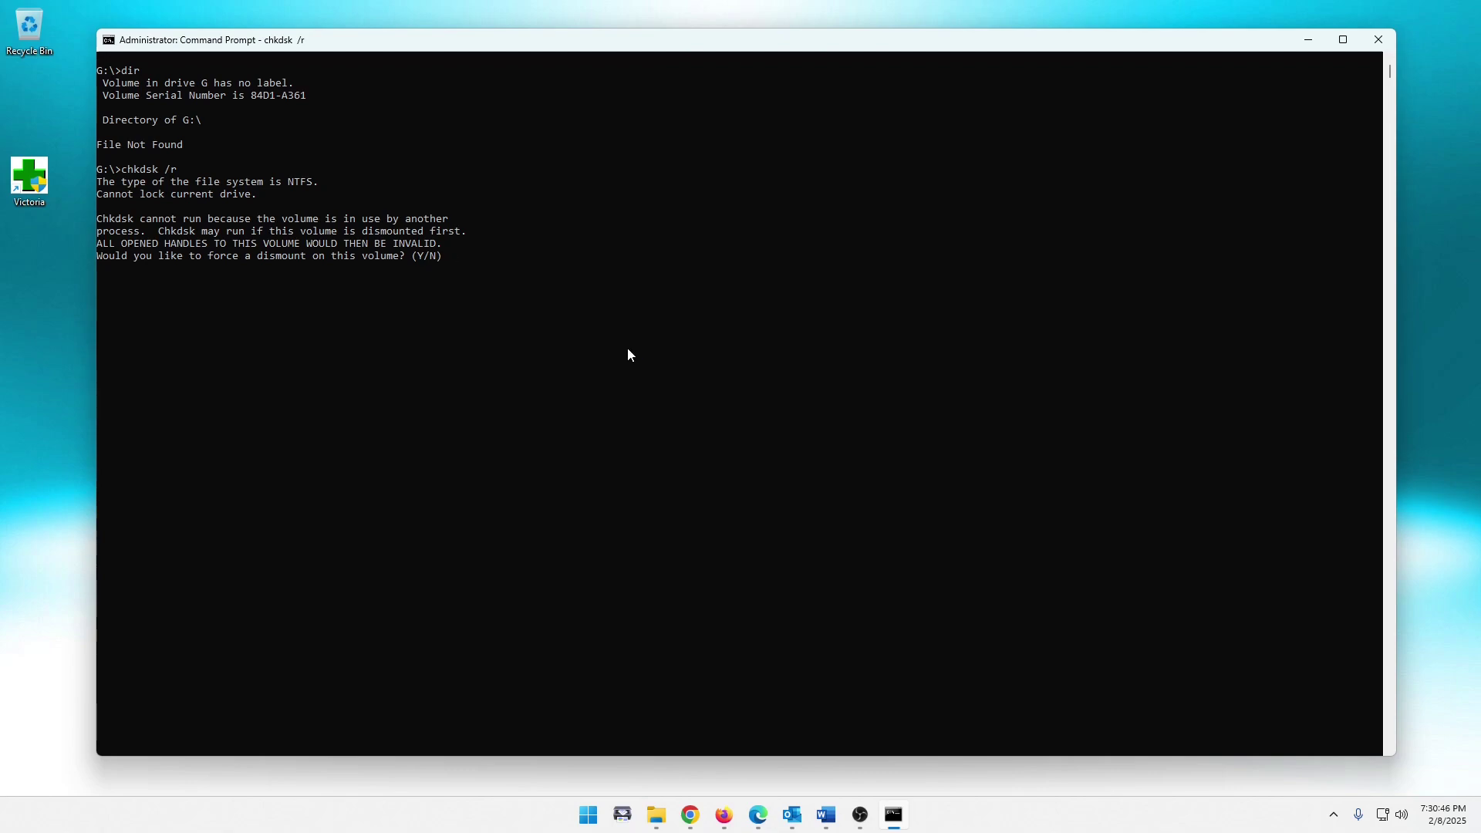
{"action": "type", "text": "y"}
{"action": "key", "text": "Return"}
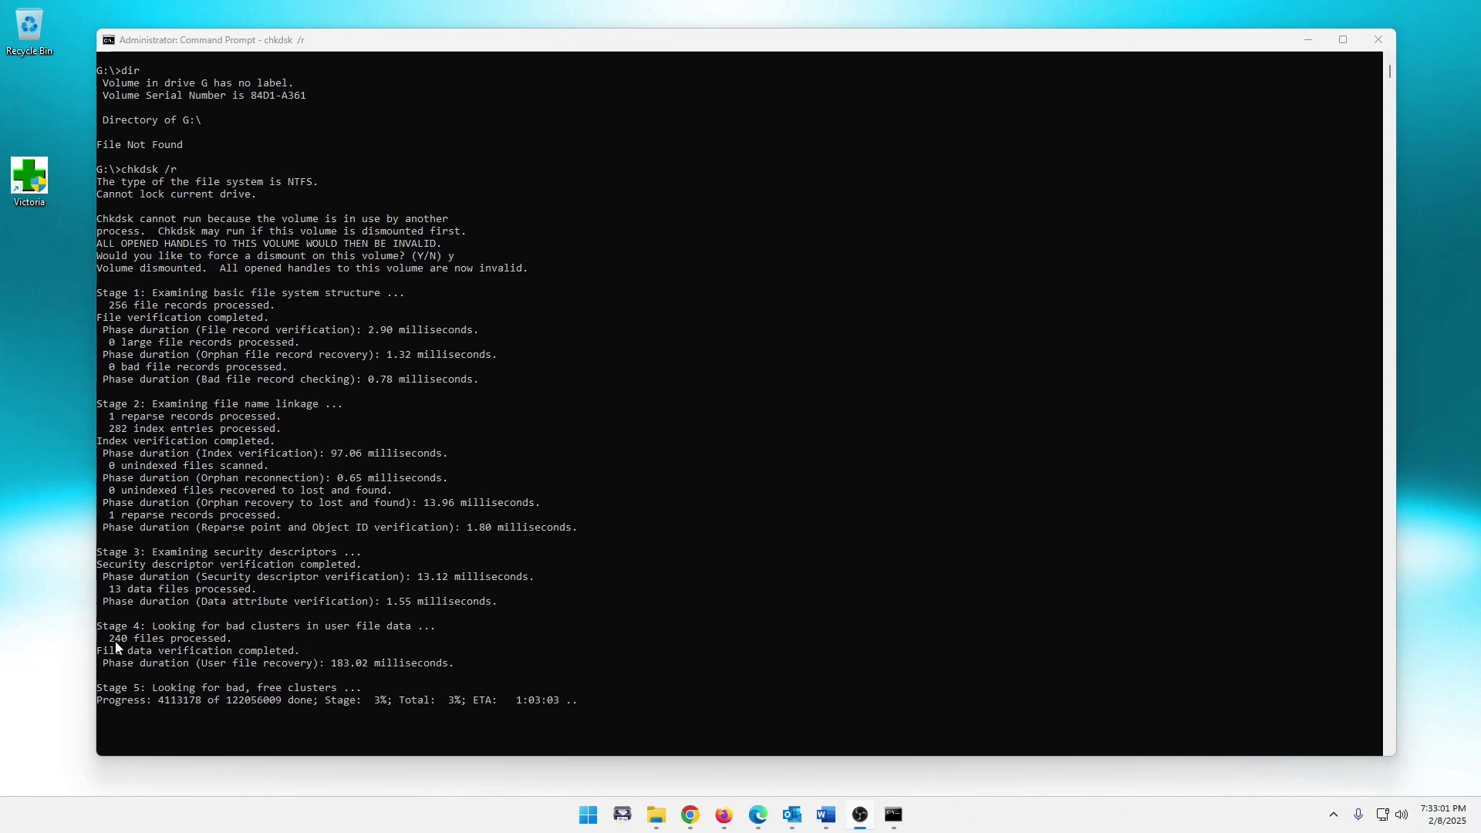
Review the chkdsk report for bad sectors and file system corrections, and close Command Prompt.
{"action": "left_click", "coordinate": [205, 648]}
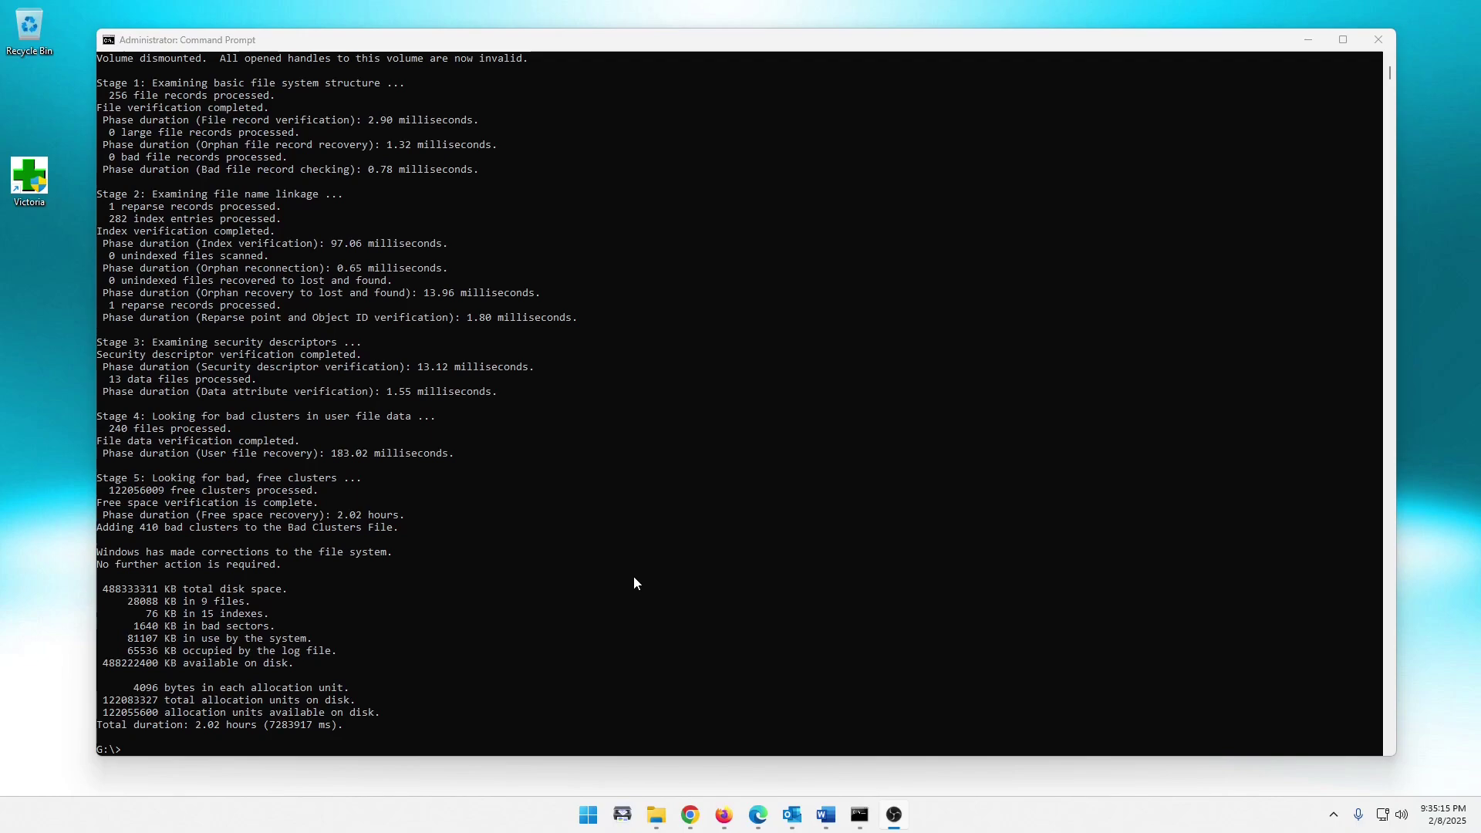
{"action": "left_click", "coordinate": [338, 519]}
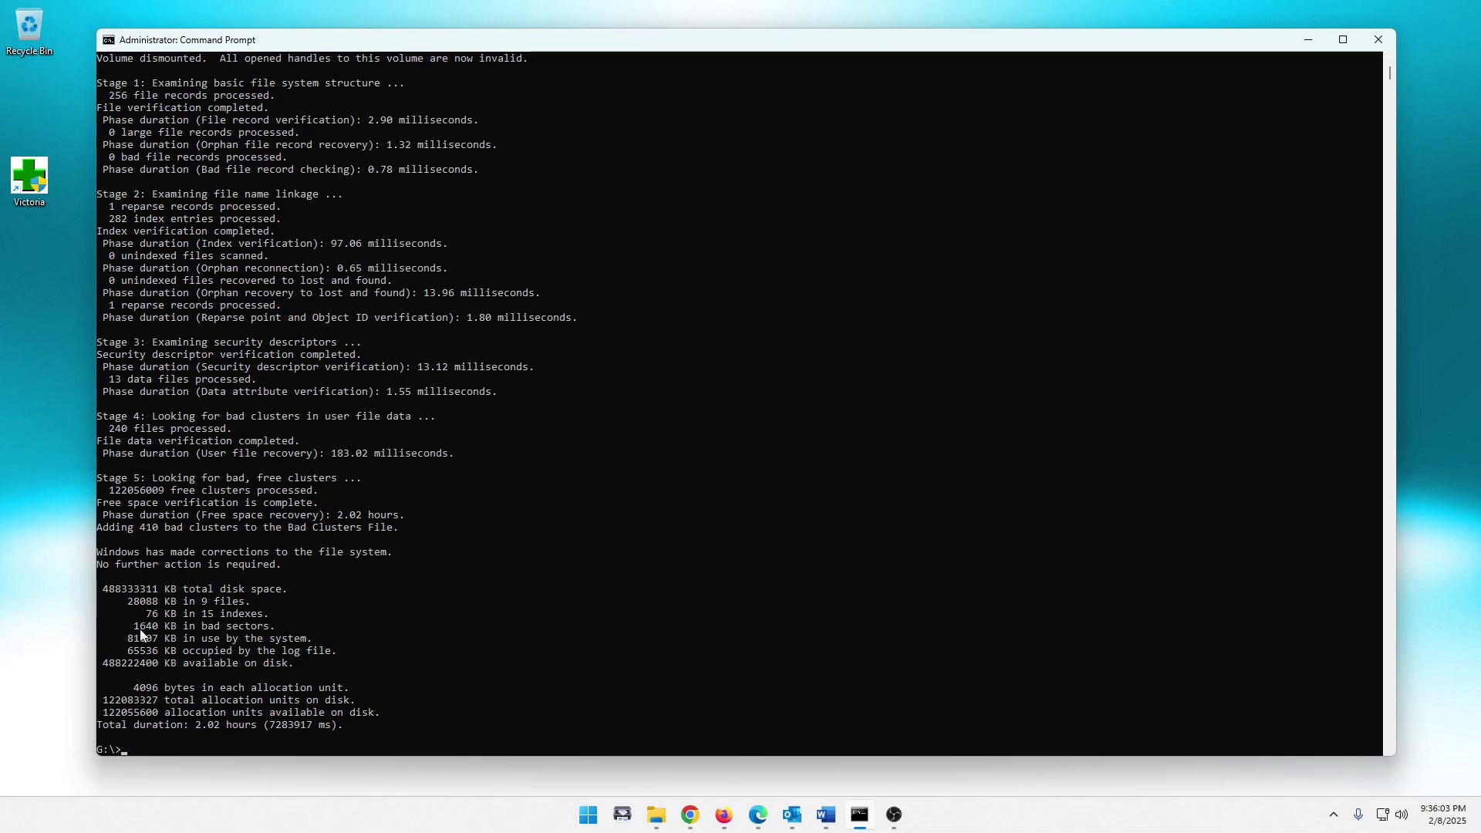
{"action": "left_click_drag", "start_coordinate": [140, 634], "coordinate": [273, 630]}
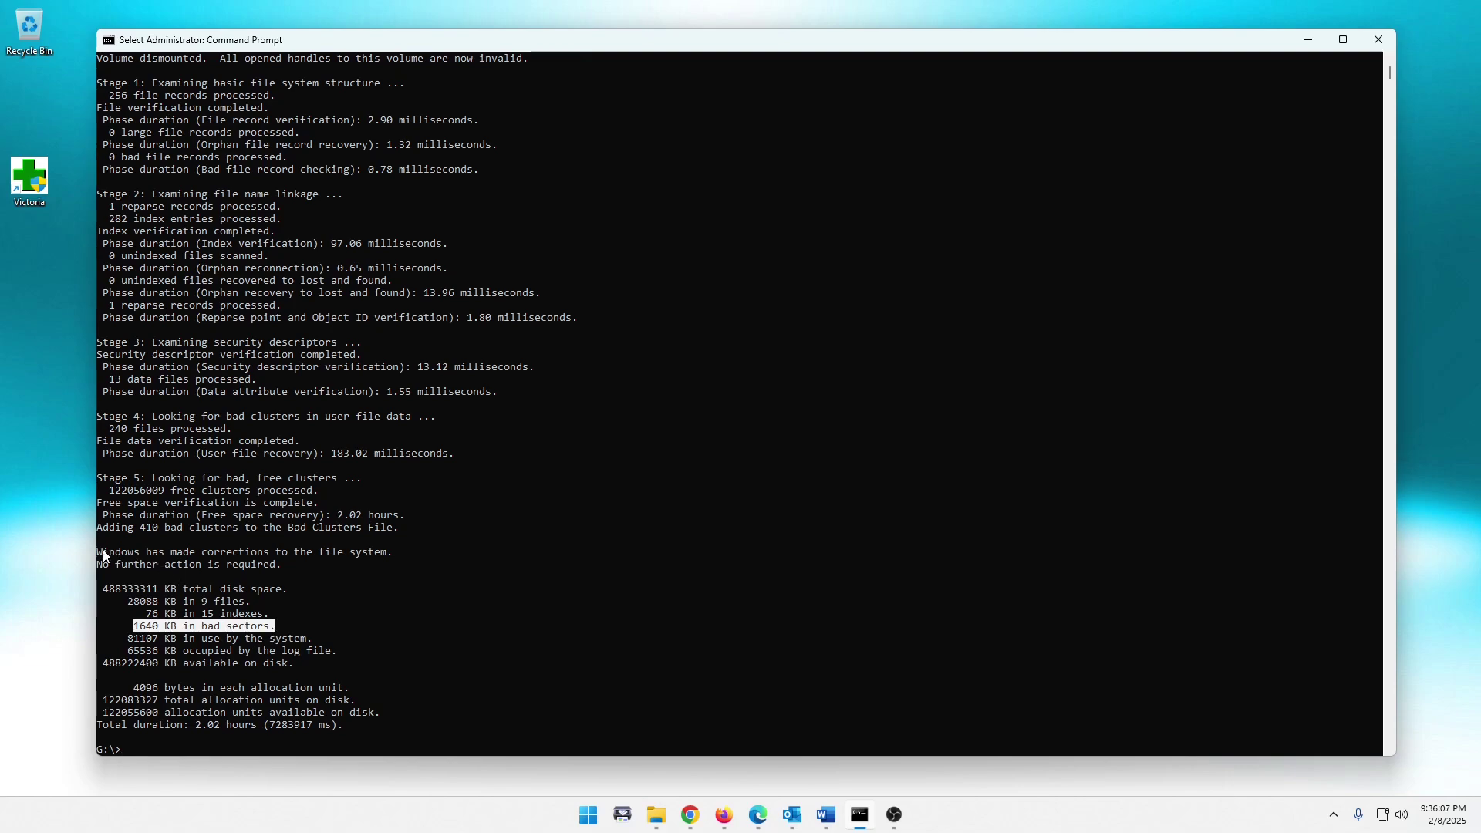
{"action": "left_click_drag", "start_coordinate": [103, 553], "coordinate": [311, 560]}
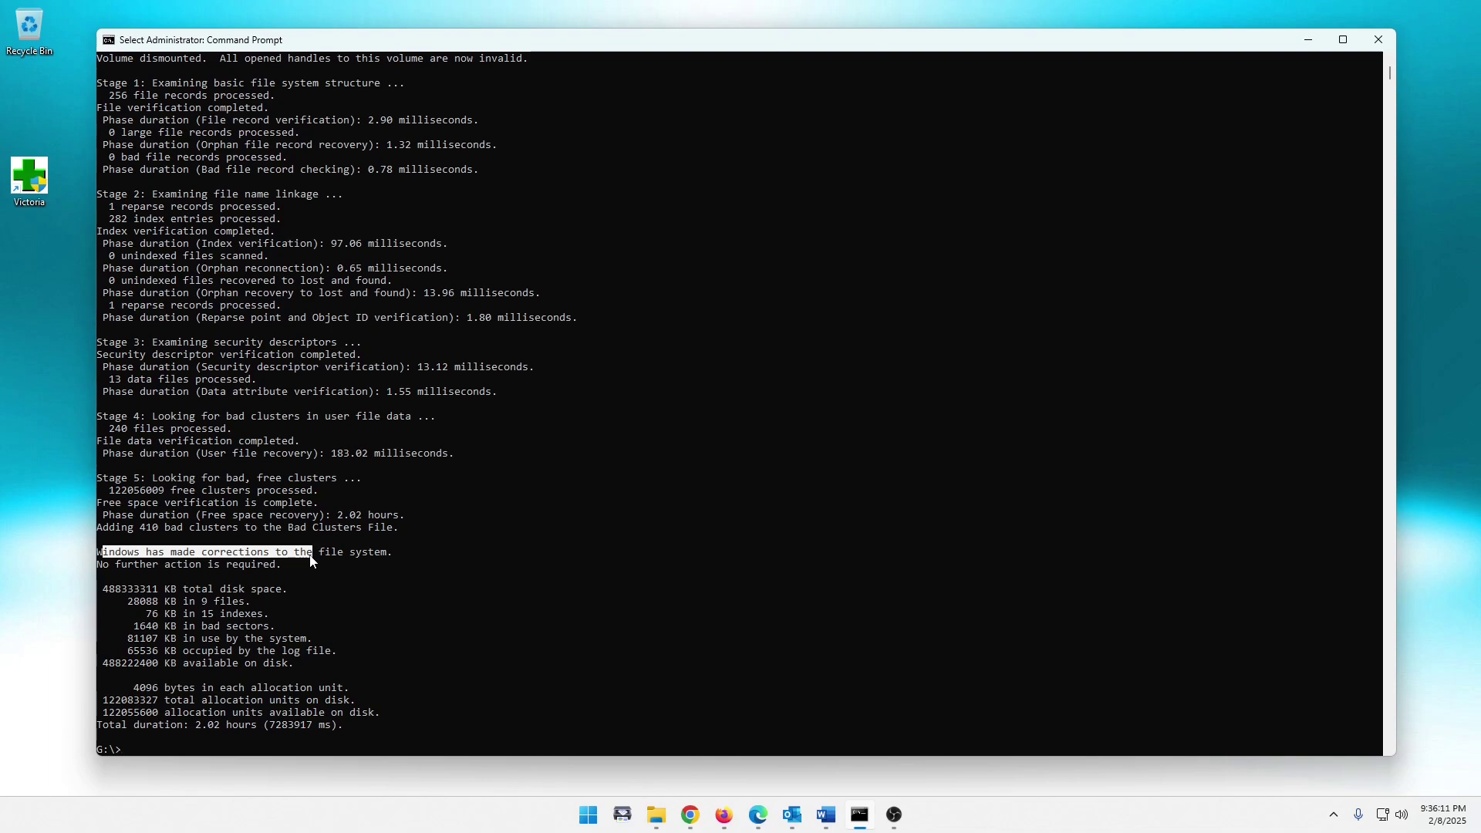
{"action": "left_click", "coordinate": [1378, 41]}
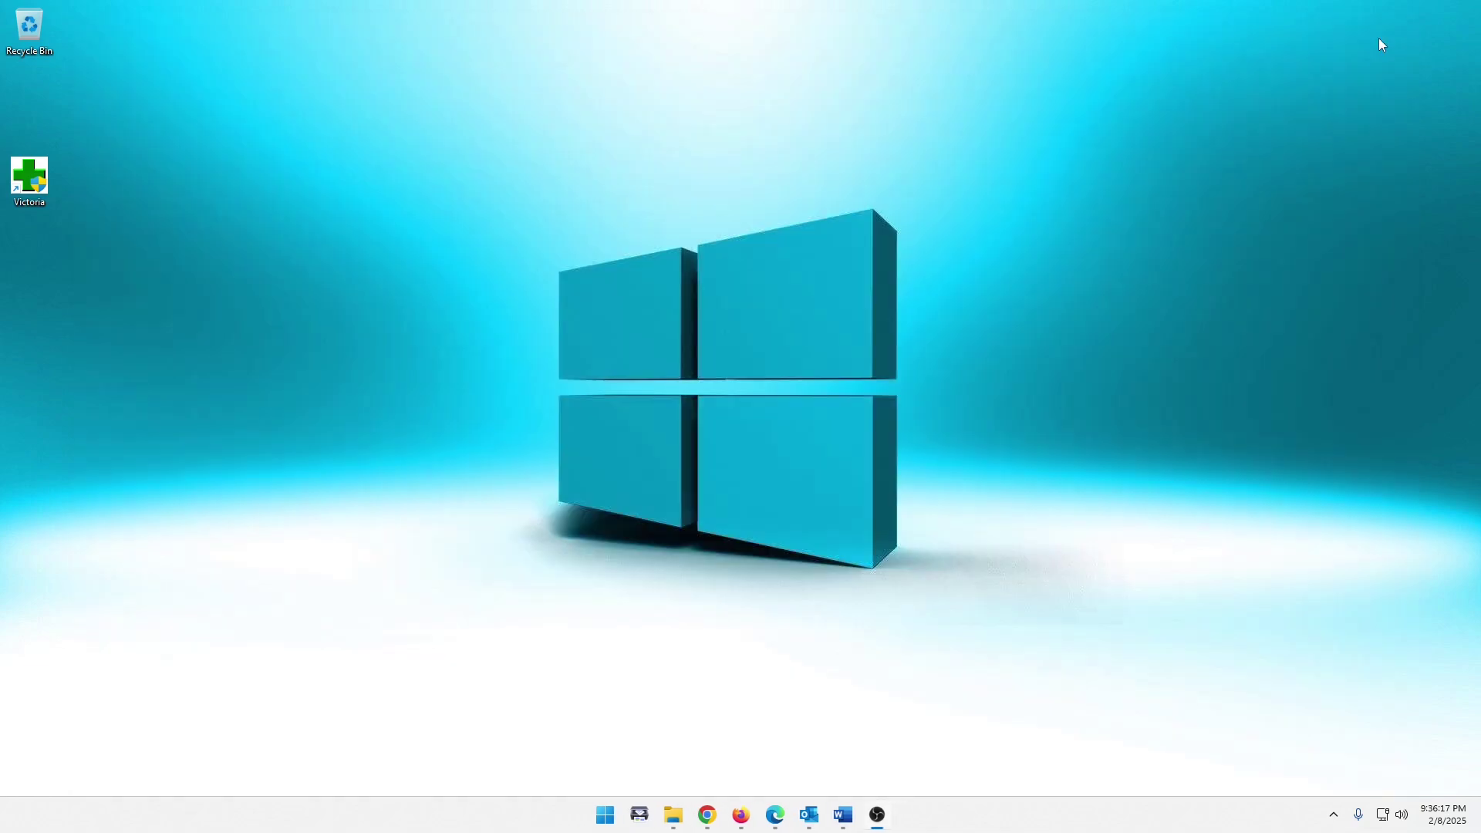
{"action": "left_click", "coordinate": [604, 822]}
{"action": "type", "text": "cryst"}
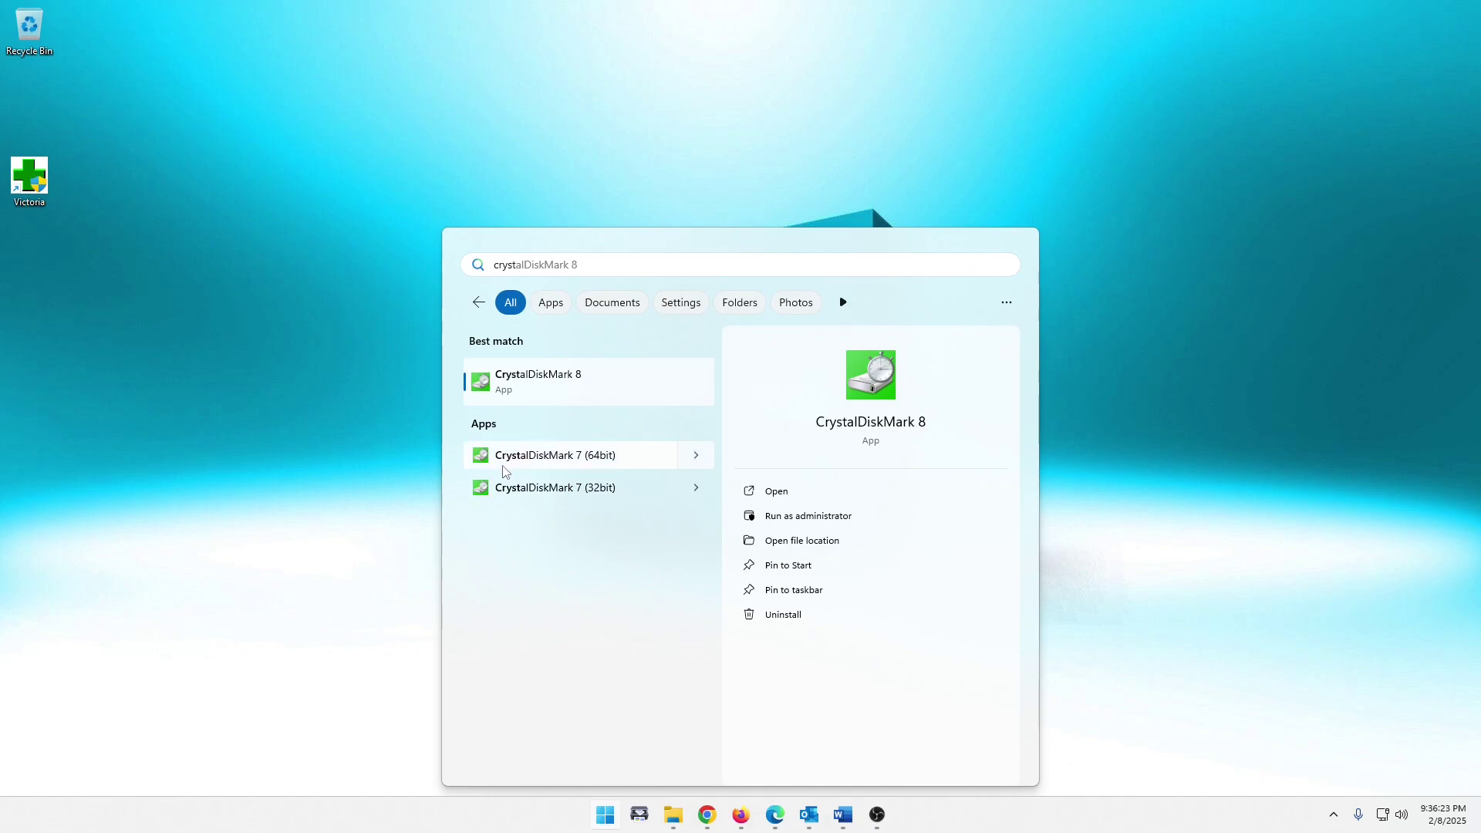
{"action": "type", "text": "aldi"}
{"action": "left_click", "coordinate": [1075, 216]}
Launch CrystalDiskInfo from the pinned Techie Tools folder.
{"action": "left_click", "coordinate": [606, 816]}
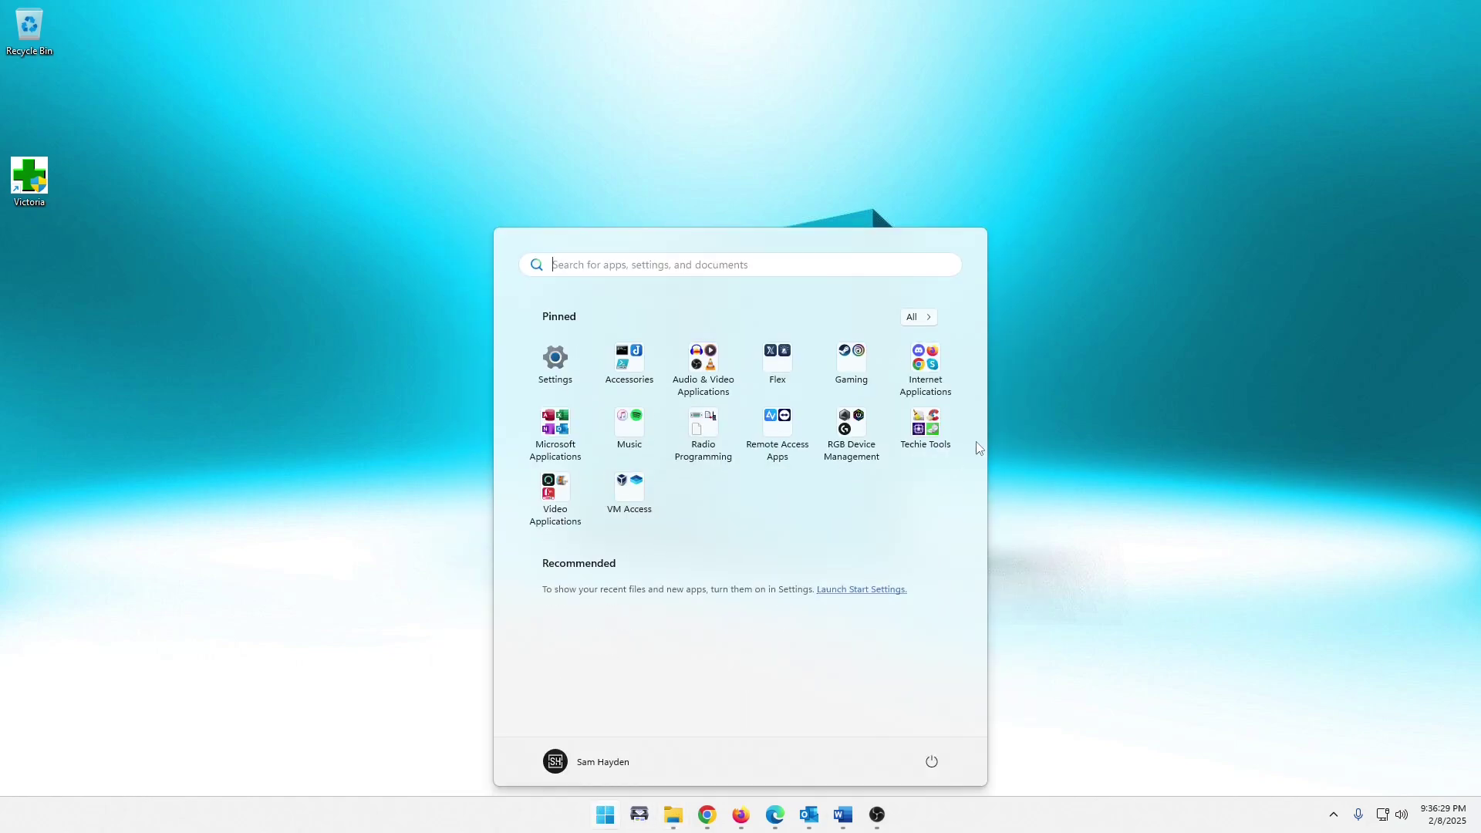
{"action": "left_click", "coordinate": [925, 431]}
{"action": "left_click", "coordinate": [629, 537]}
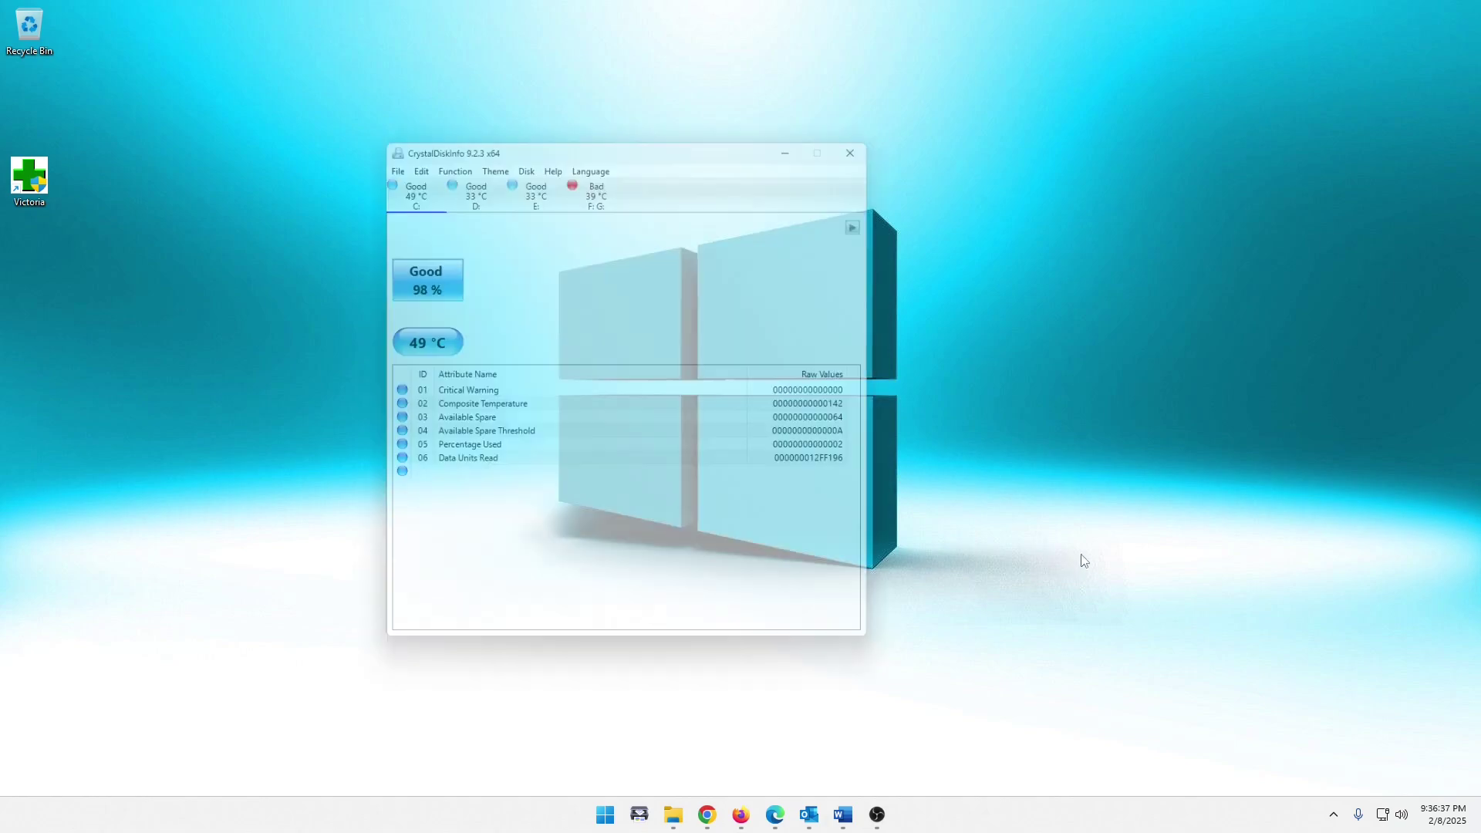
{"action": "left_click_drag", "start_coordinate": [676, 145], "coordinate": [705, 158]}
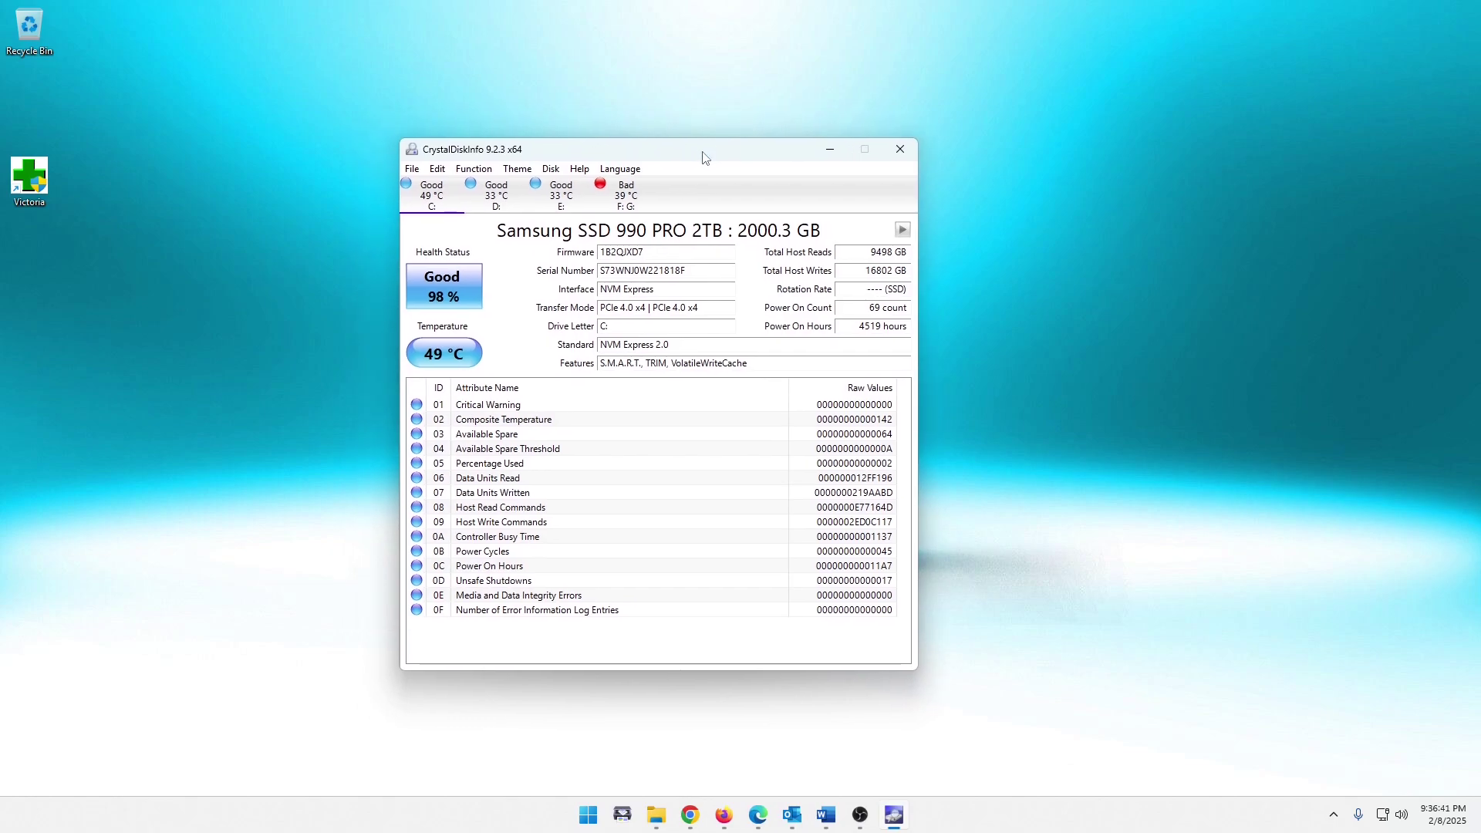
Show the F: G: drive, check the reasons behind its health status, and close CrystalDiskInfo.
{"action": "left_click", "coordinate": [640, 193]}
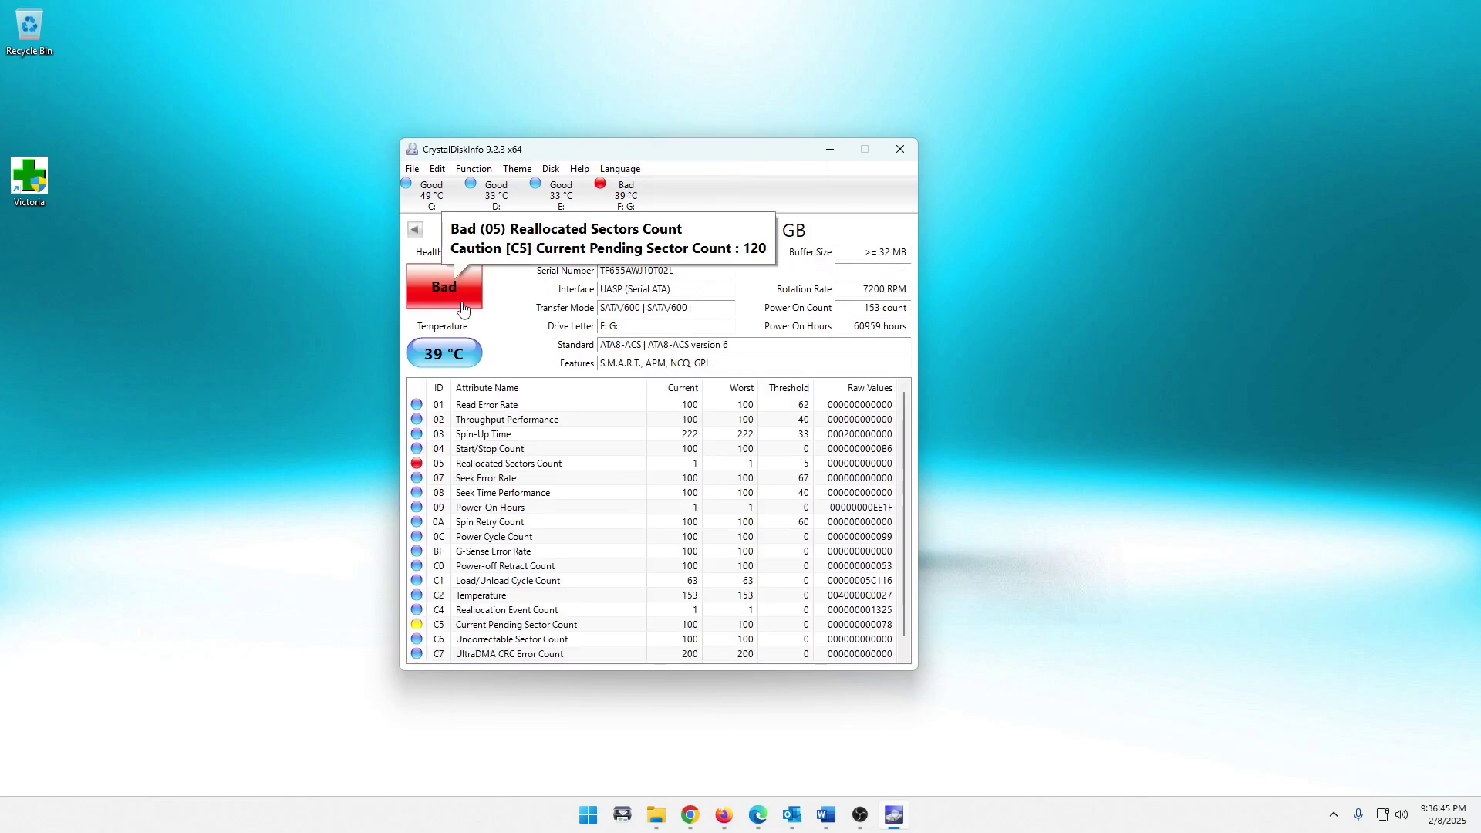
{"action": "mouse_move", "coordinate": [461, 301]}
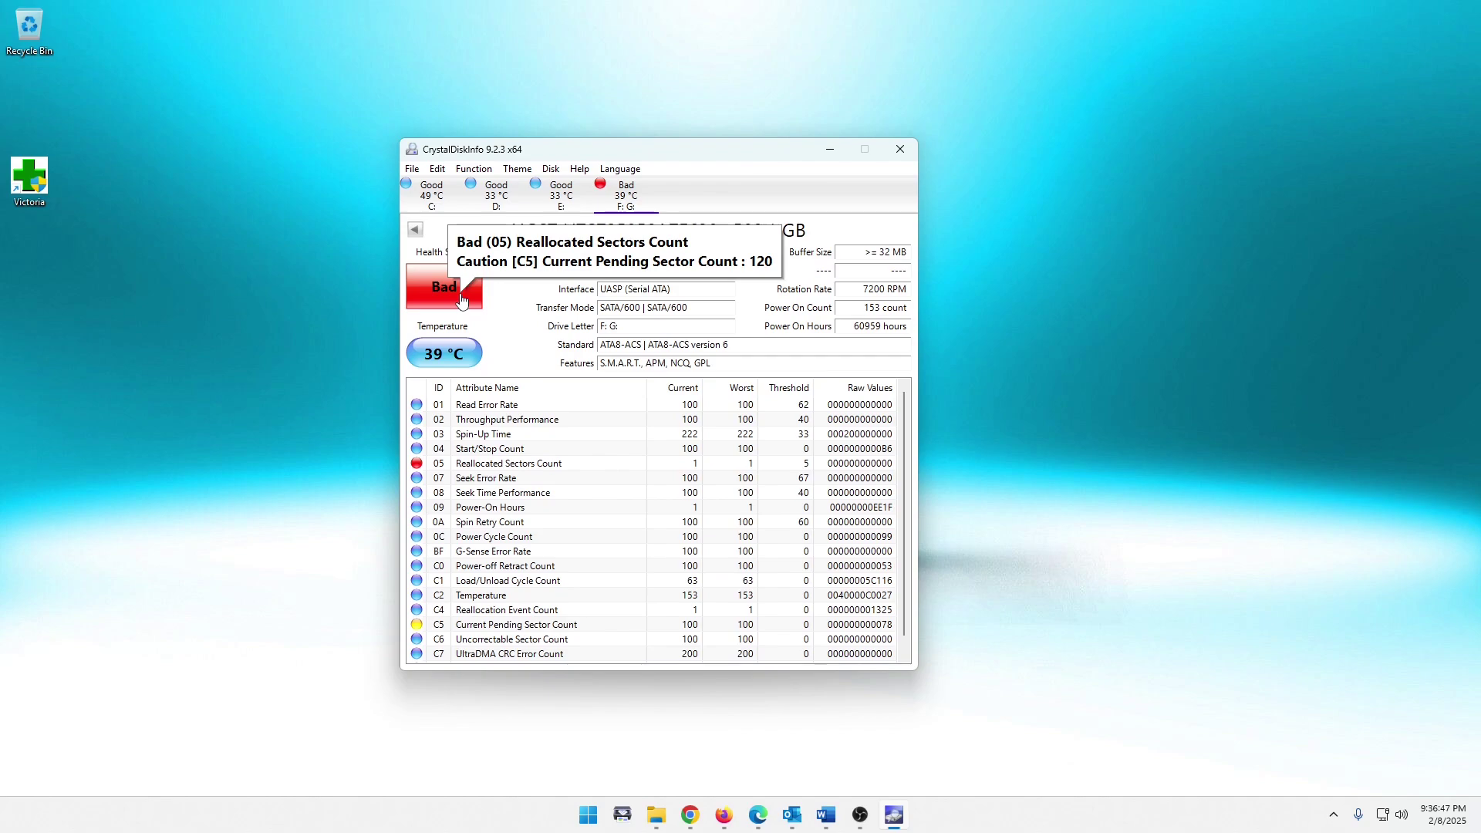
{"action": "left_click_drag", "start_coordinate": [751, 150], "coordinate": [745, 122]}
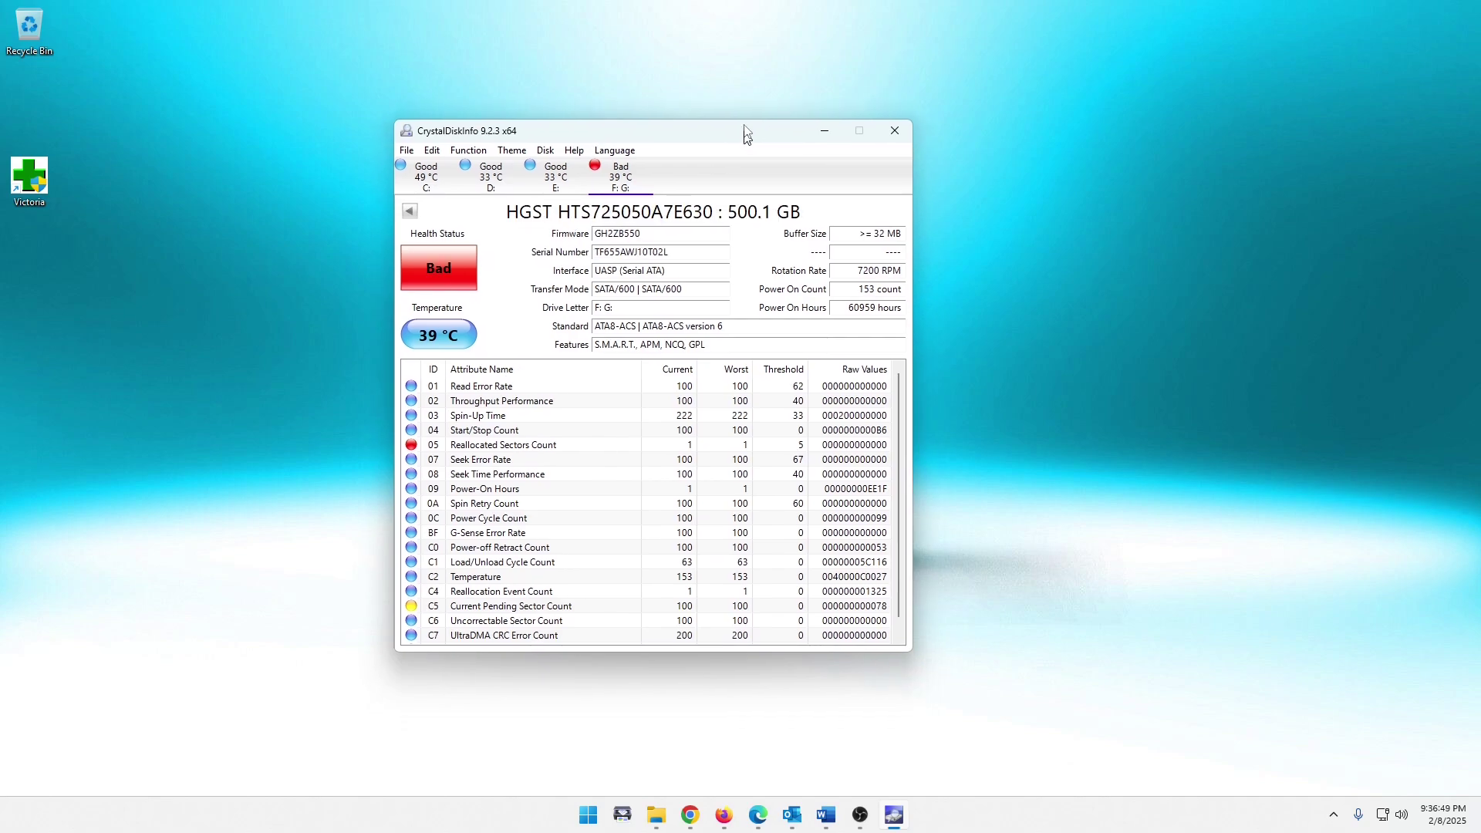
{"action": "left_click", "coordinate": [897, 118]}
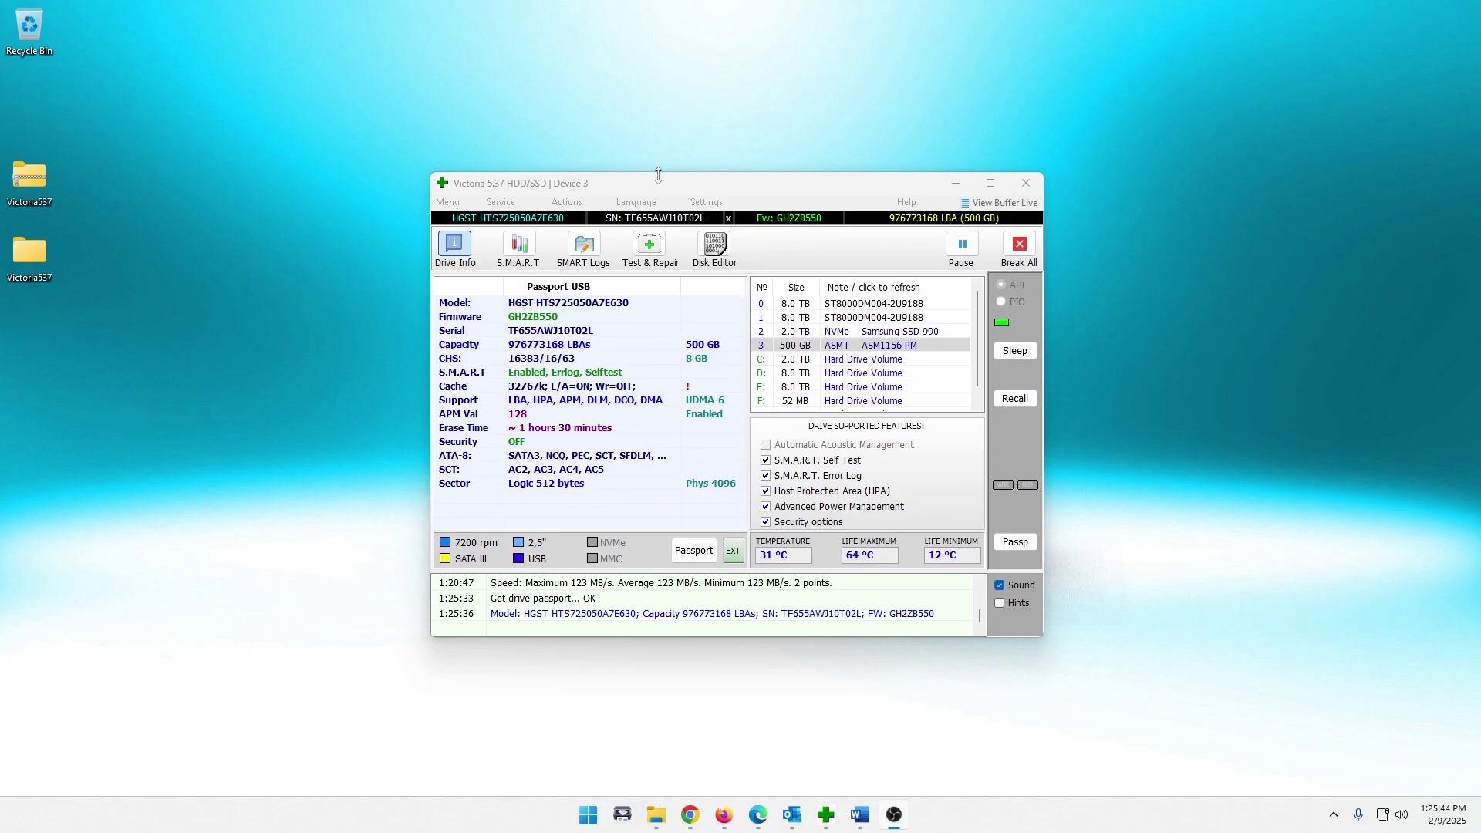
{"action": "left_click_drag", "start_coordinate": [659, 189], "coordinate": [631, 171]}
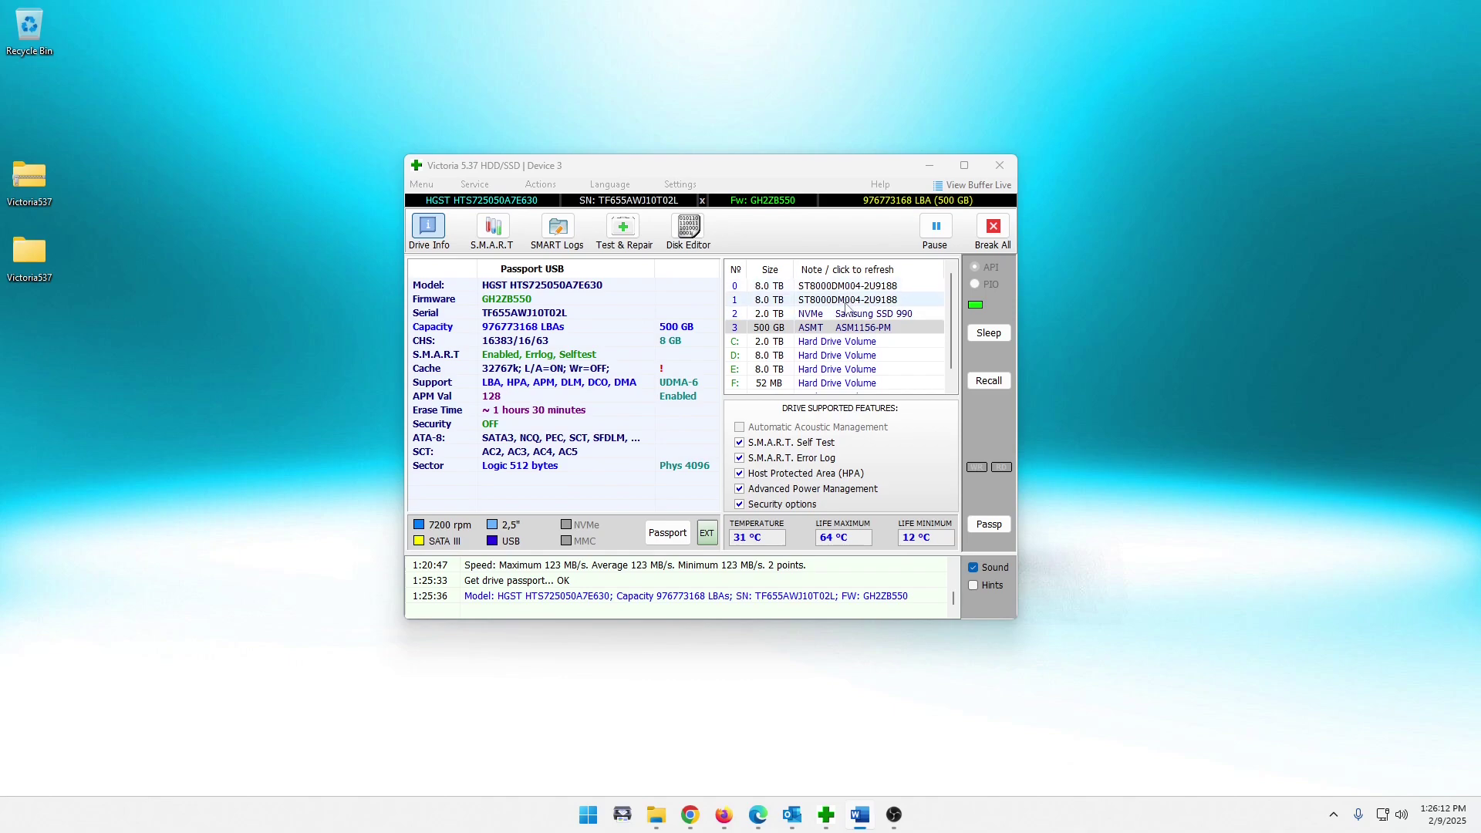
Select the 500 GB ASMT ASM1156-PM drive and start a Test & Repair read scan with the Remap option.
{"action": "left_click", "coordinate": [778, 330]}
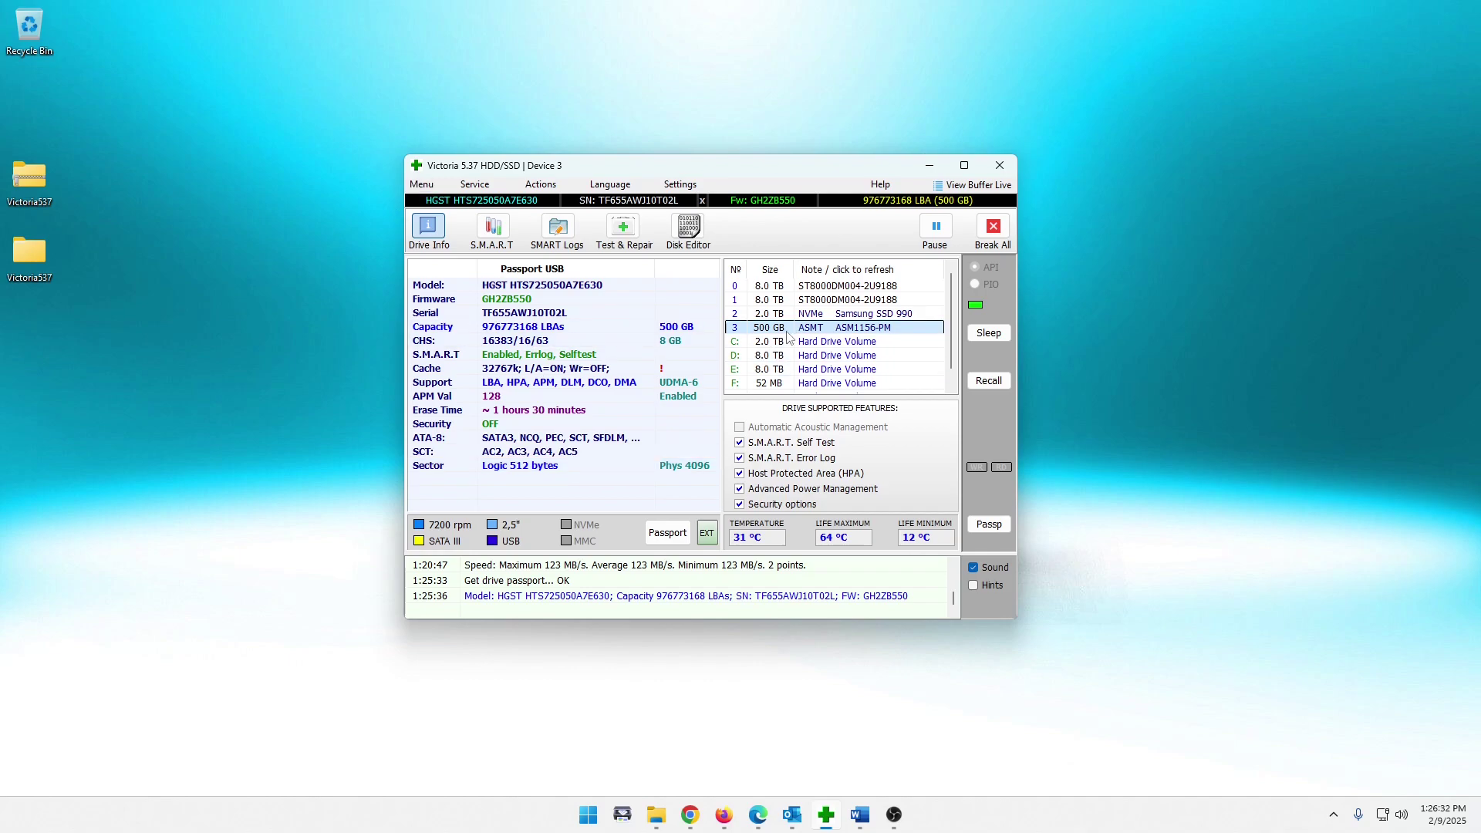
{"action": "left_click", "coordinate": [631, 226]}
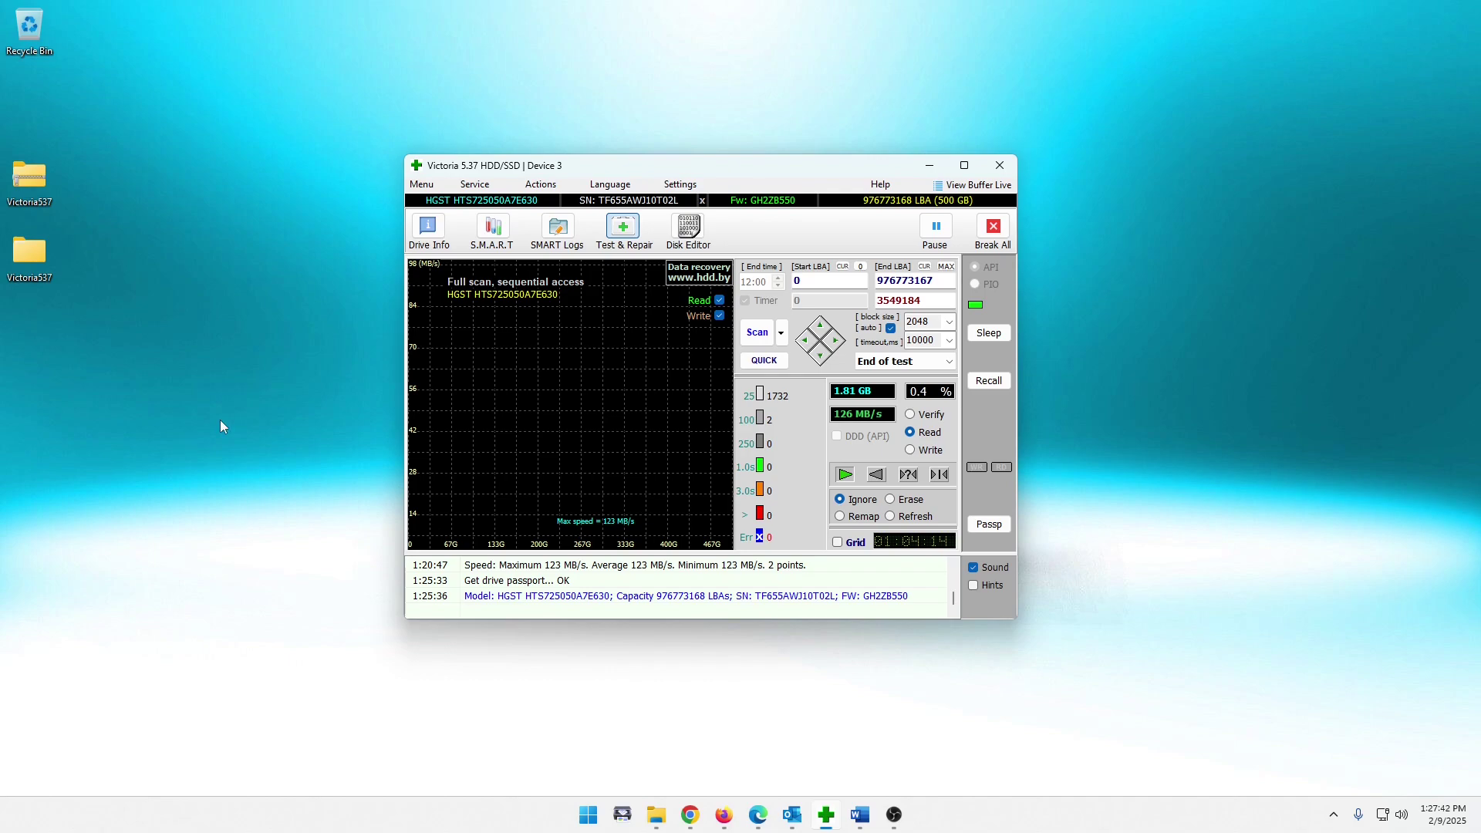
{"action": "left_click", "coordinate": [840, 517]}
{"action": "left_click", "coordinate": [755, 335]}
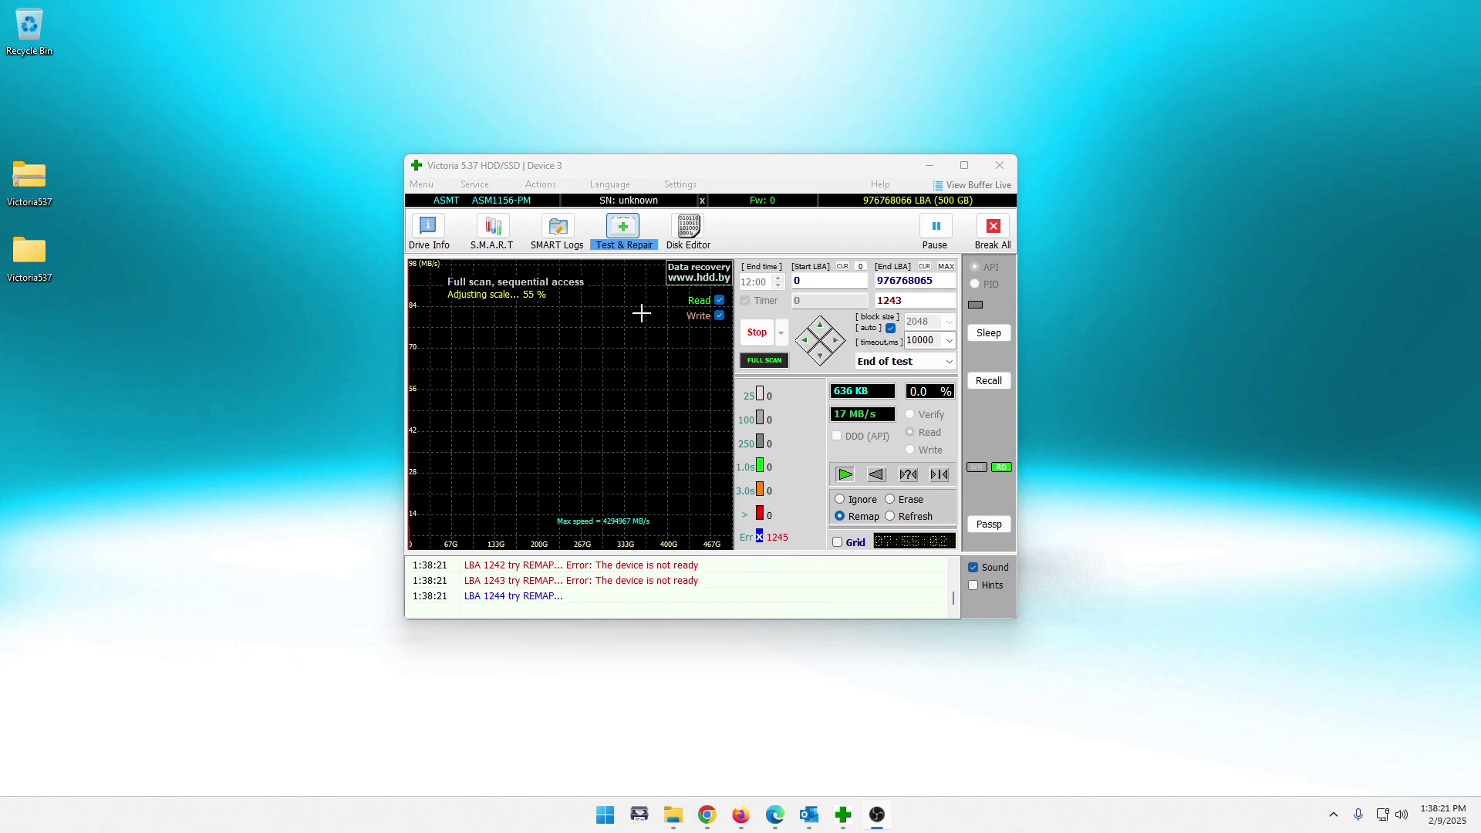
Stop the running remap scan and close Victoria.
{"action": "left_click_drag", "start_coordinate": [700, 172], "coordinate": [703, 141]}
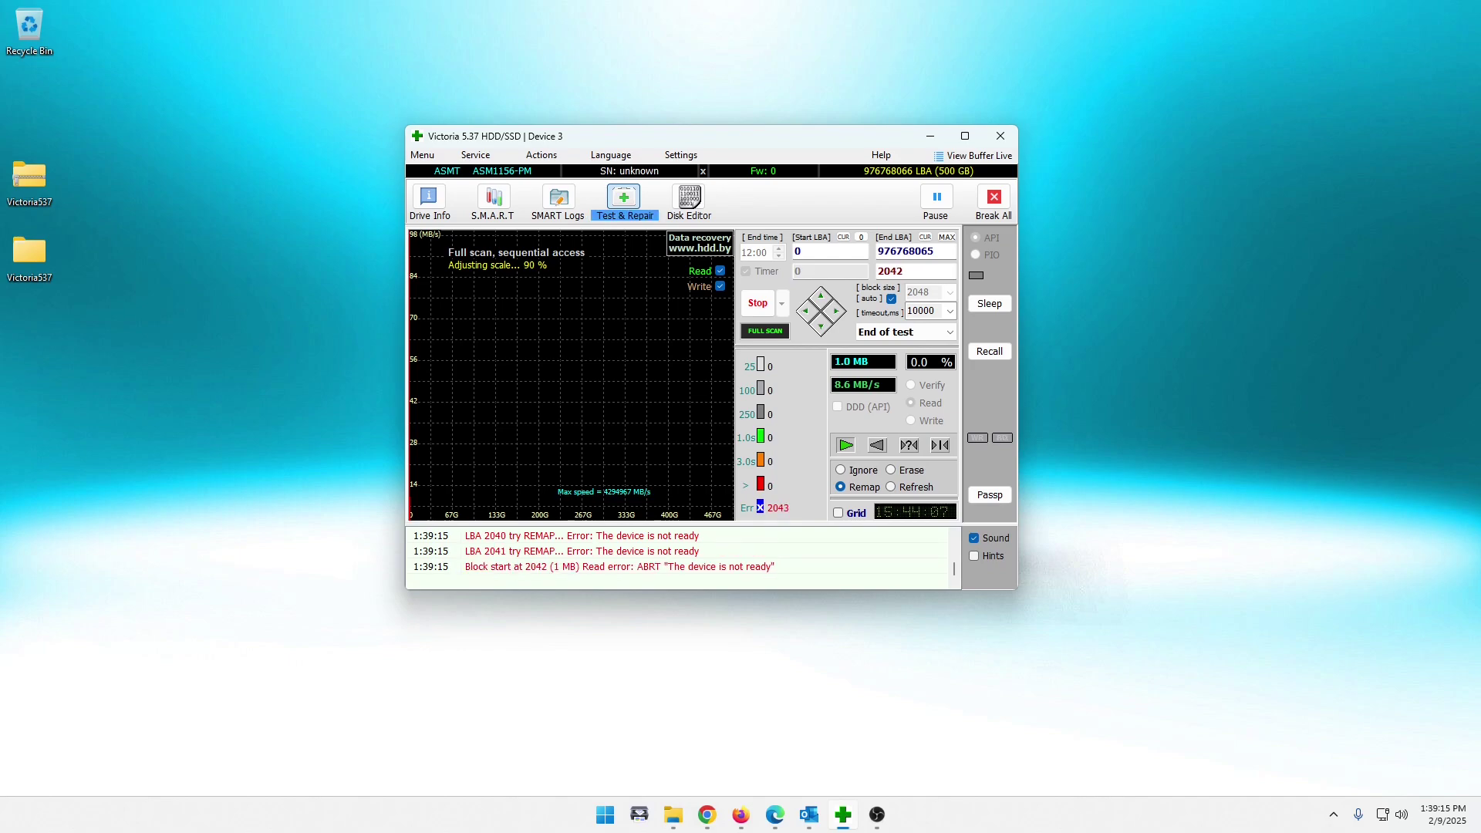
{"action": "left_click", "coordinate": [1001, 135]}
{"action": "left_click", "coordinate": [845, 424]}
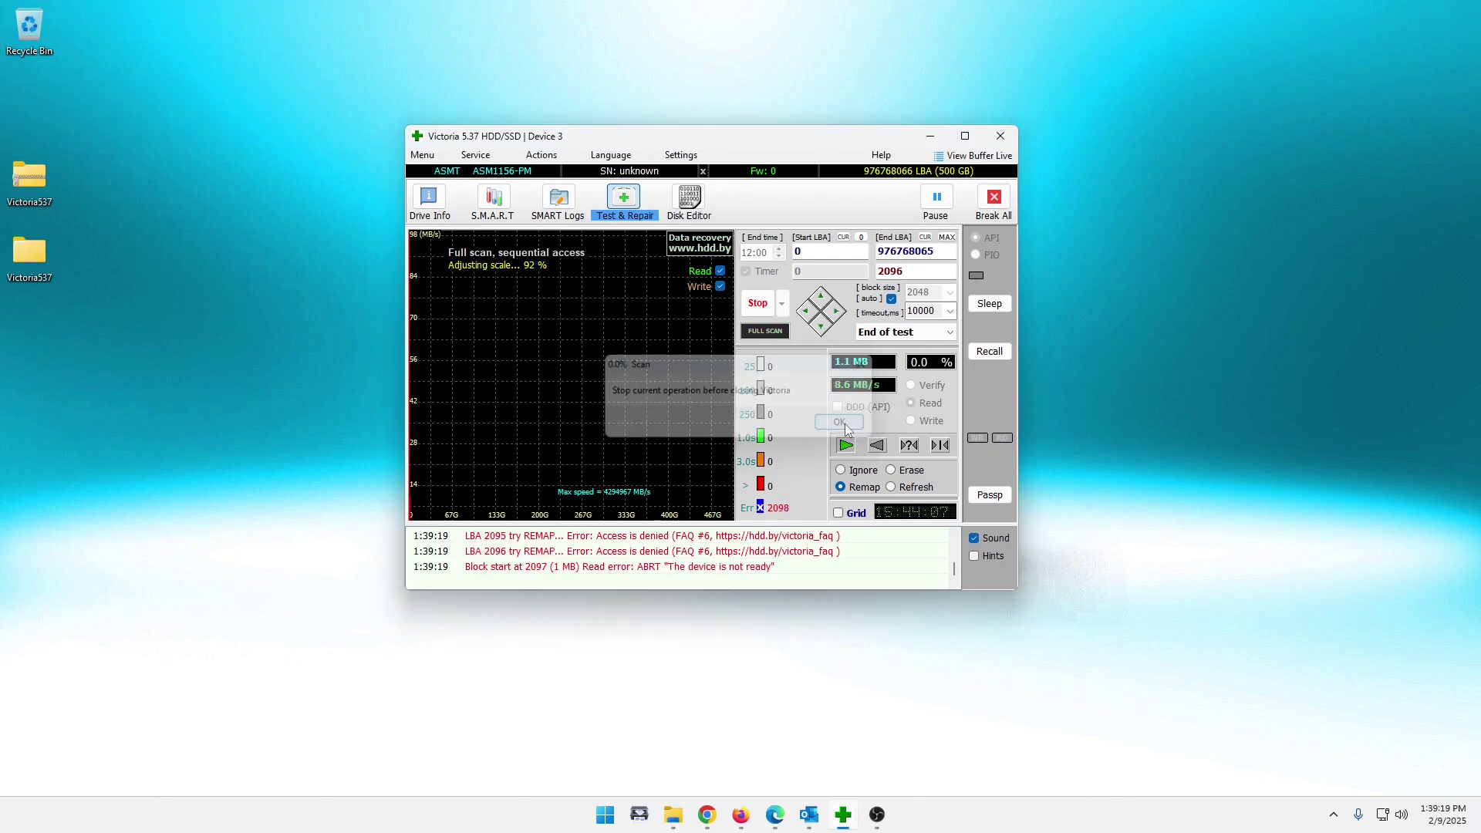
{"action": "left_click", "coordinate": [758, 303]}
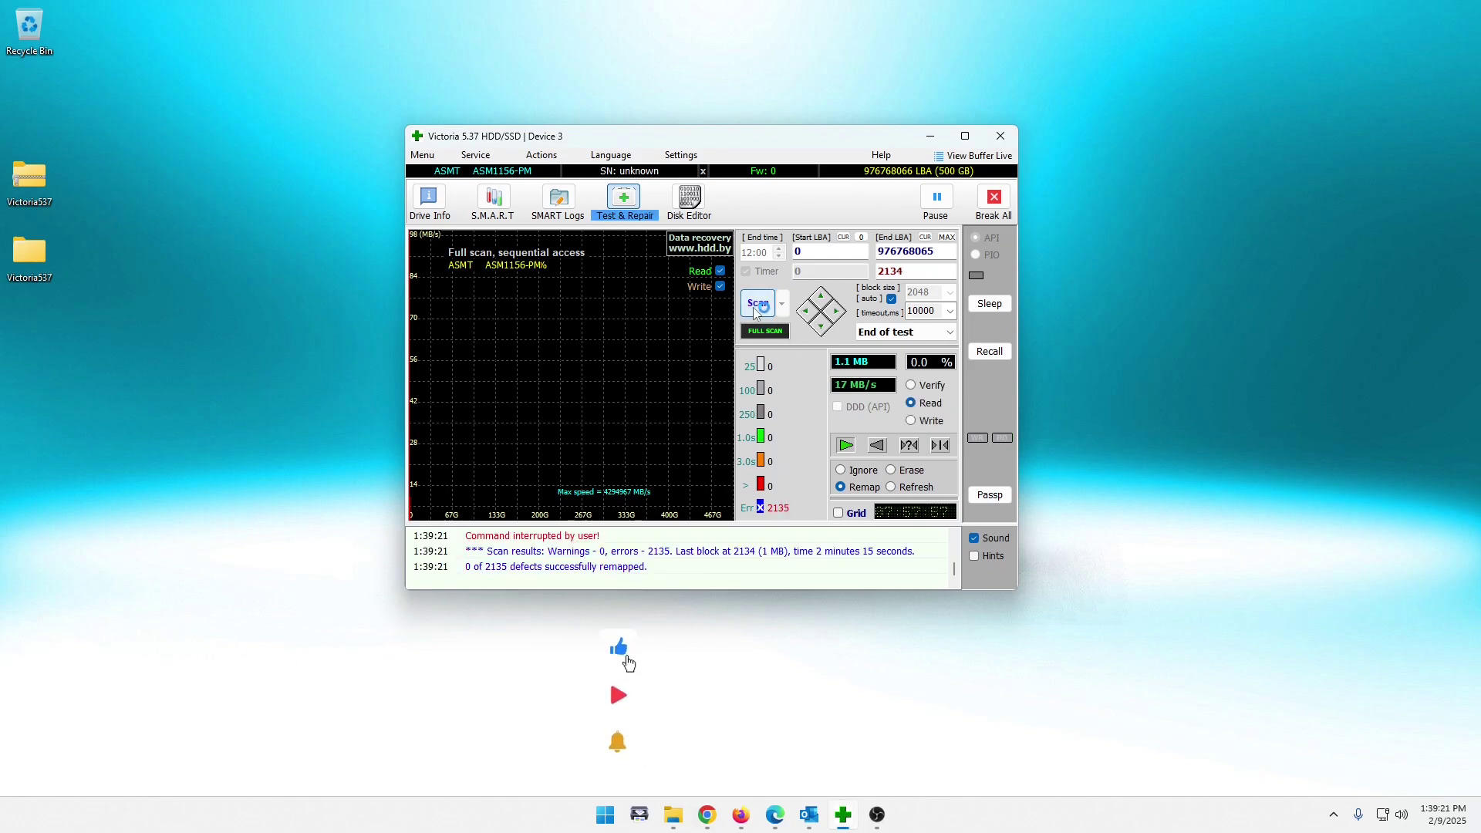
{"action": "left_click", "coordinate": [1000, 136]}
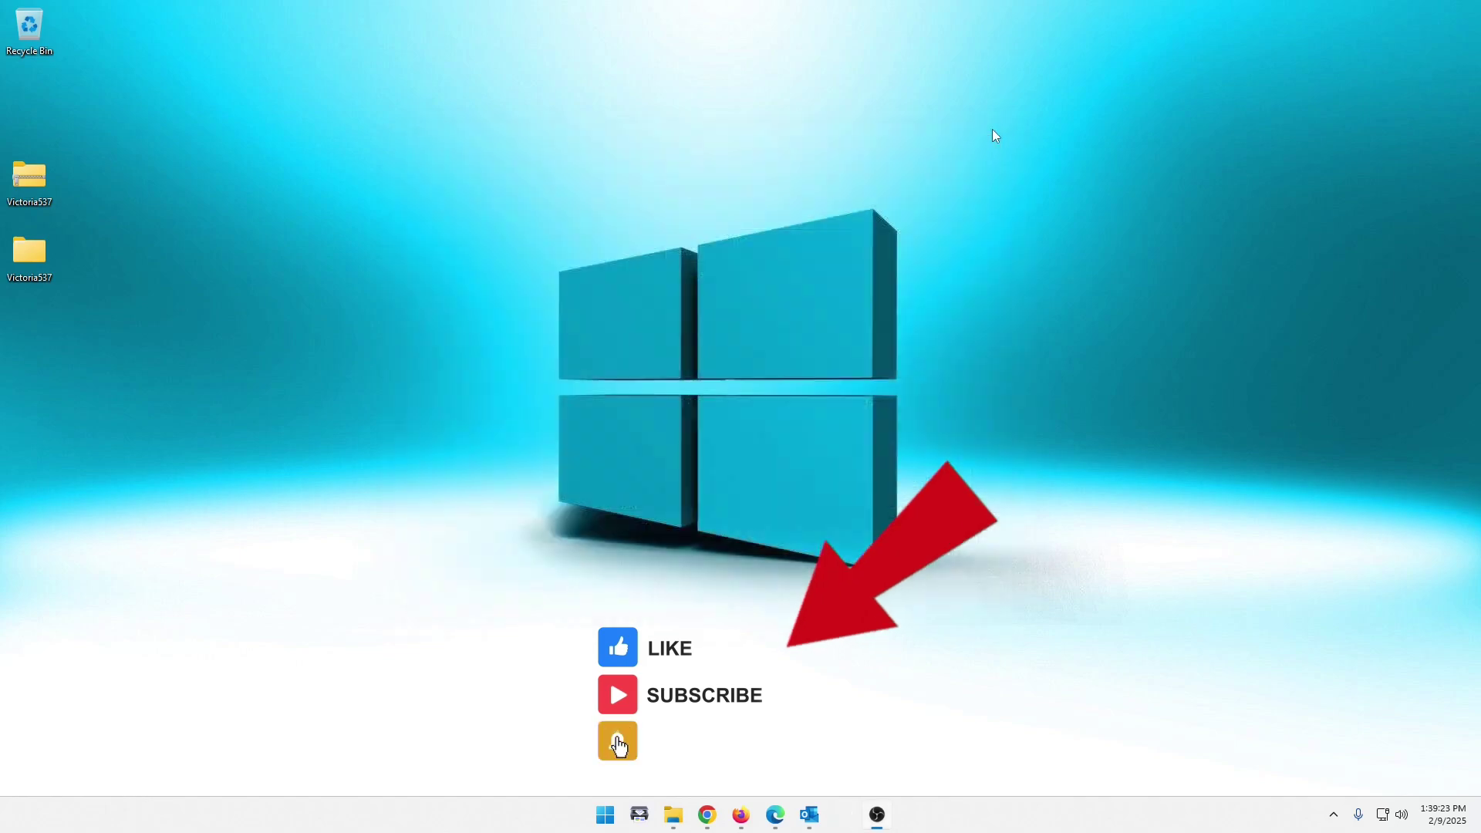